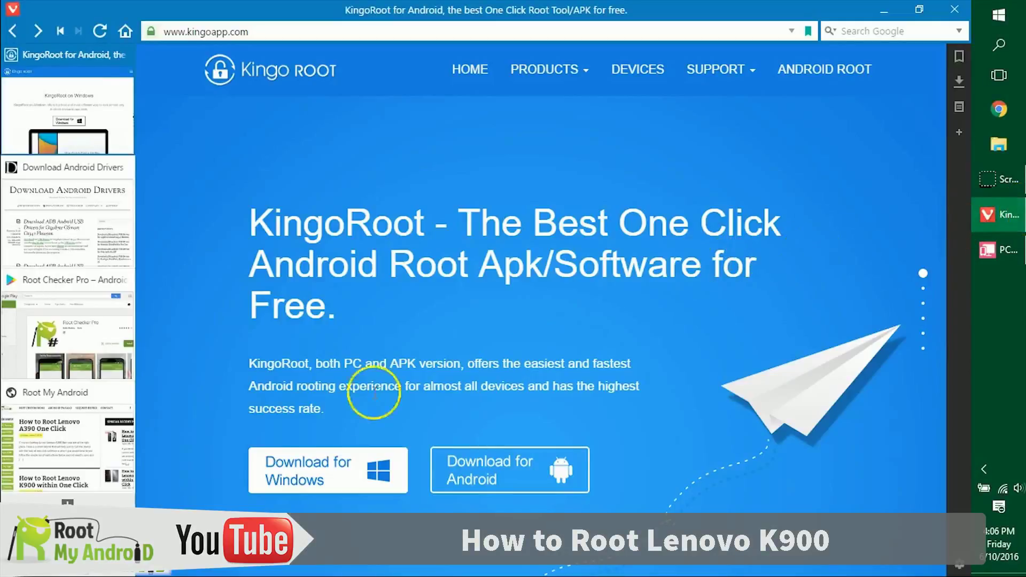
- Download and save KingoRoot (2).exe (1.01 MB), then go to the Download Android Drivers site
click(297, 473)
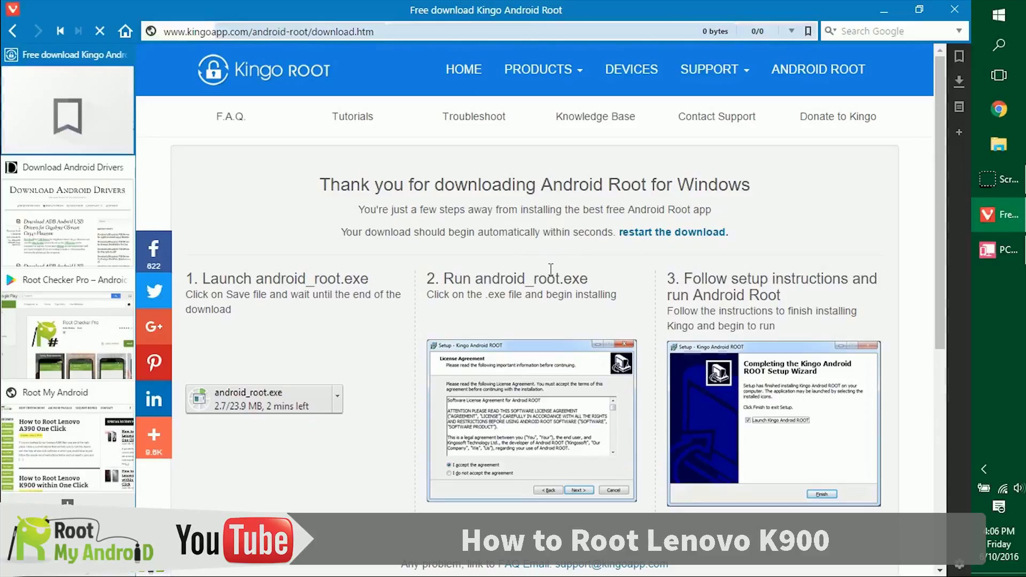
click(439, 181)
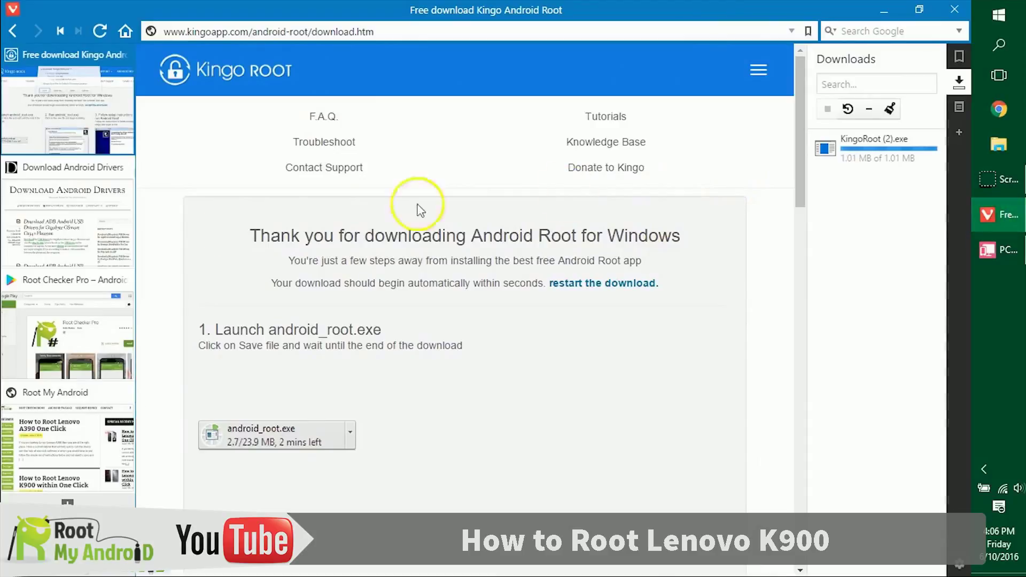
click(92, 222)
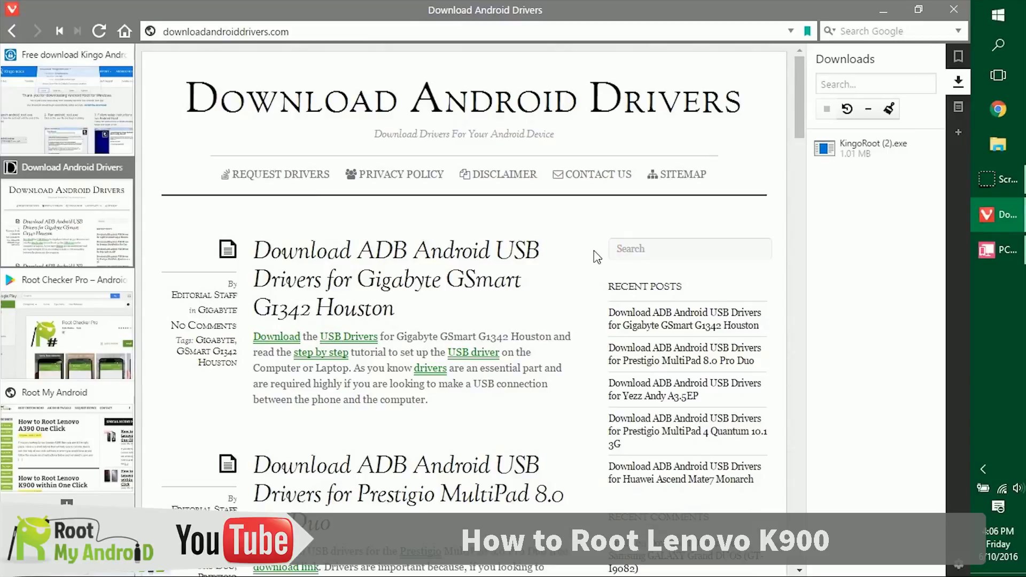
scroll(597, 257, down, 5)
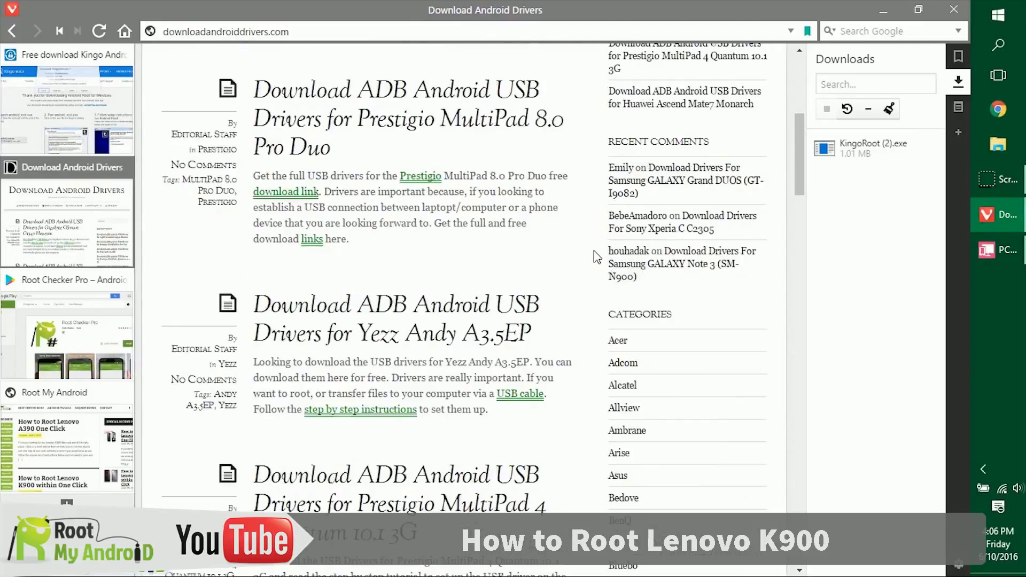
scroll(597, 257, down, 3)
scroll(628, 353, down, 2)
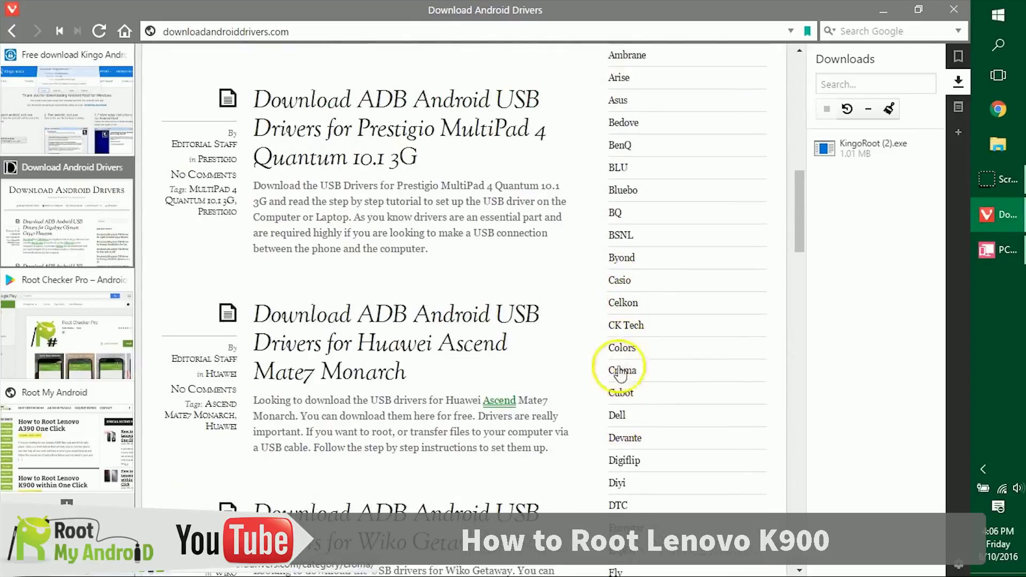
scroll(620, 347, up, 5)
scroll(602, 339, up, 5)
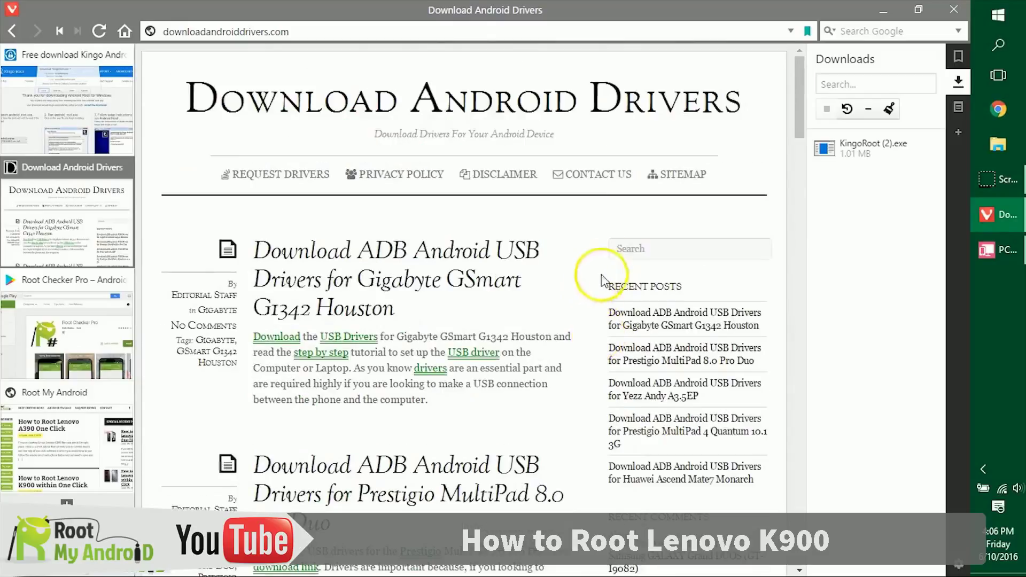
click(644, 251)
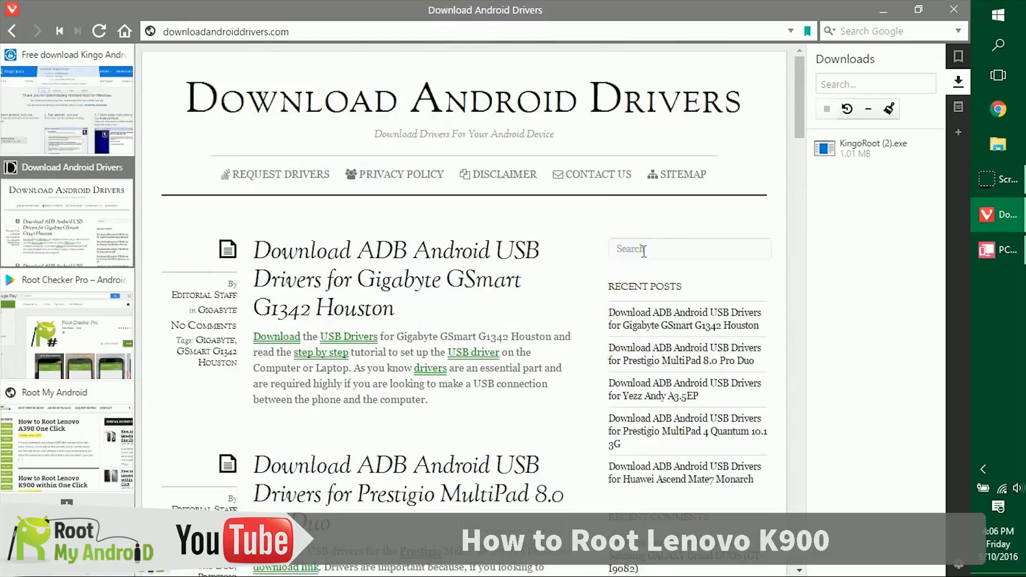
- Confirm USB debugging is enabled in the mirrored phone's Settings > Developer options, then close the mirror
click(604, 250)
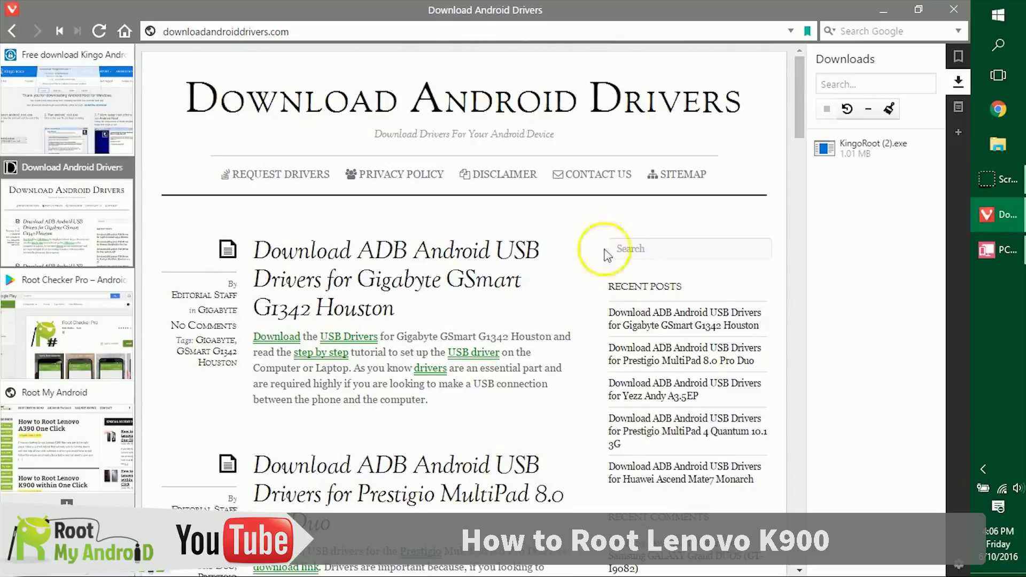
click(1005, 251)
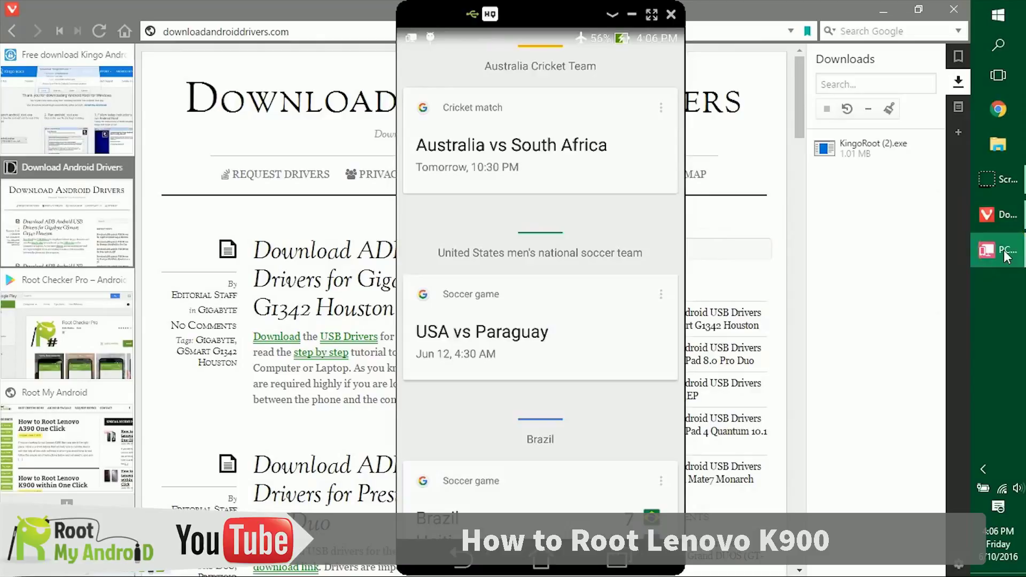
drag(614, 40, 607, 323)
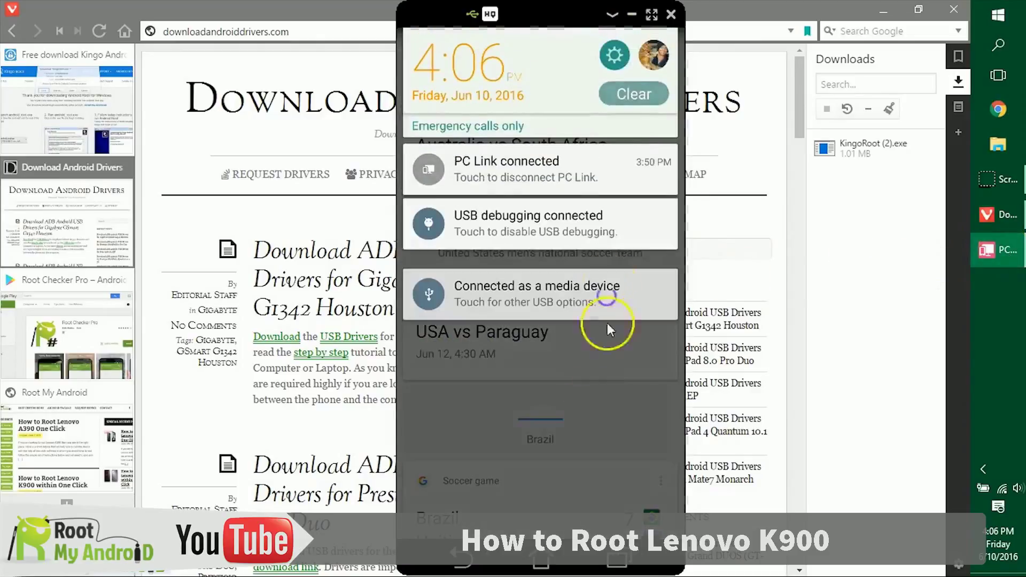
click(615, 53)
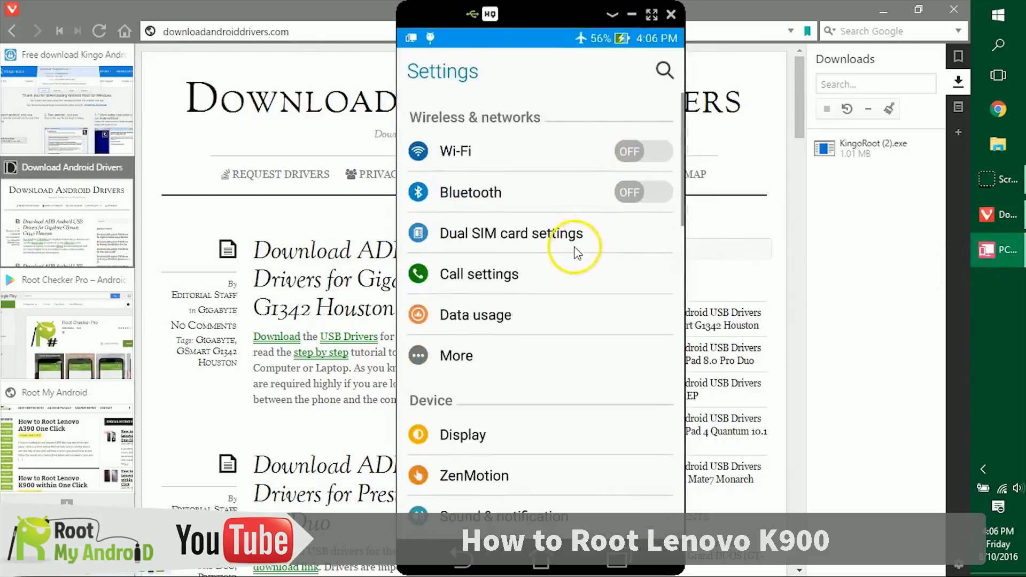
scroll(576, 253, down, 3)
scroll(573, 254, down, 3)
scroll(573, 254, down, 3)
scroll(572, 259, down, 3)
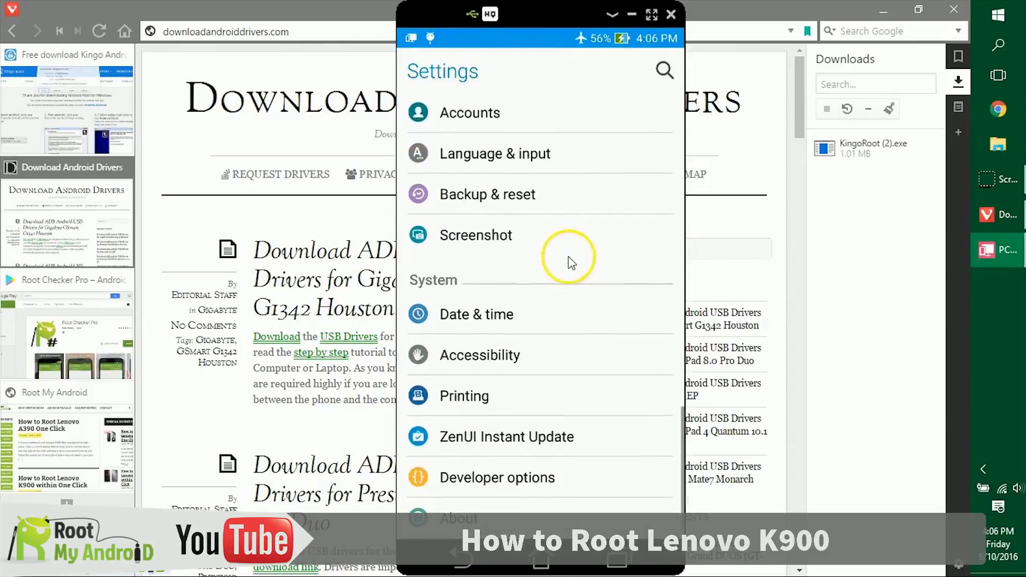
click(561, 479)
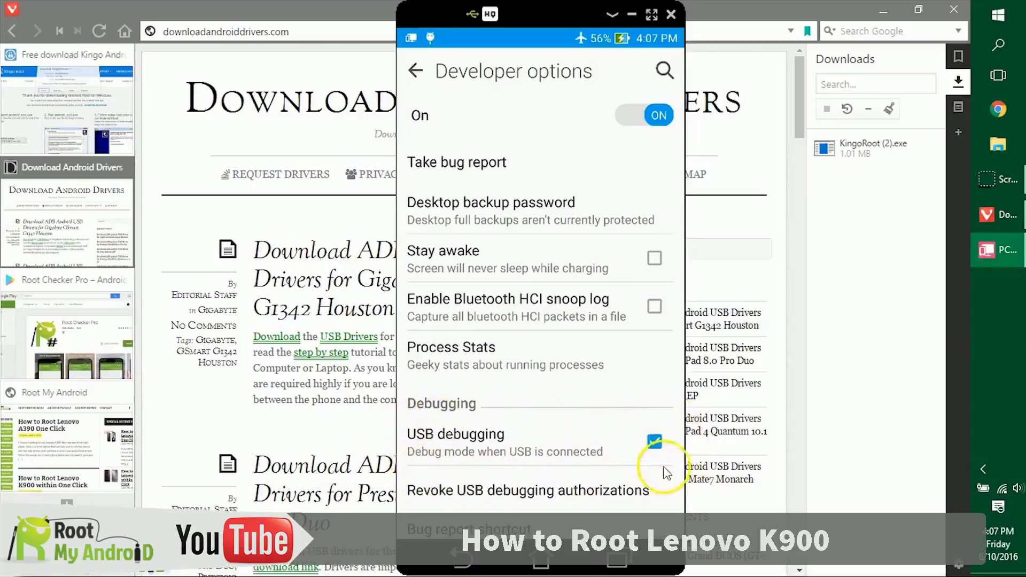
click(430, 404)
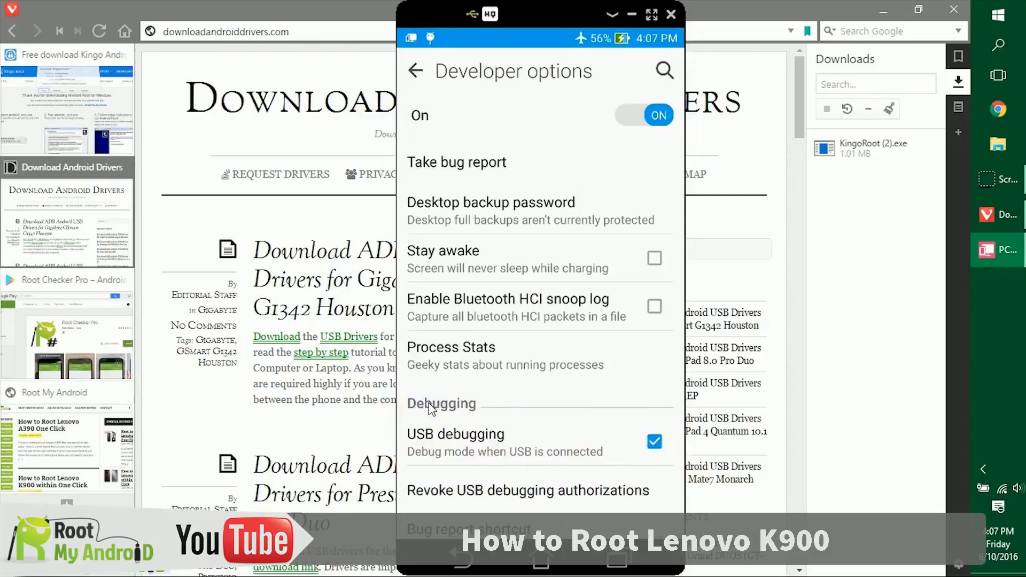
click(541, 562)
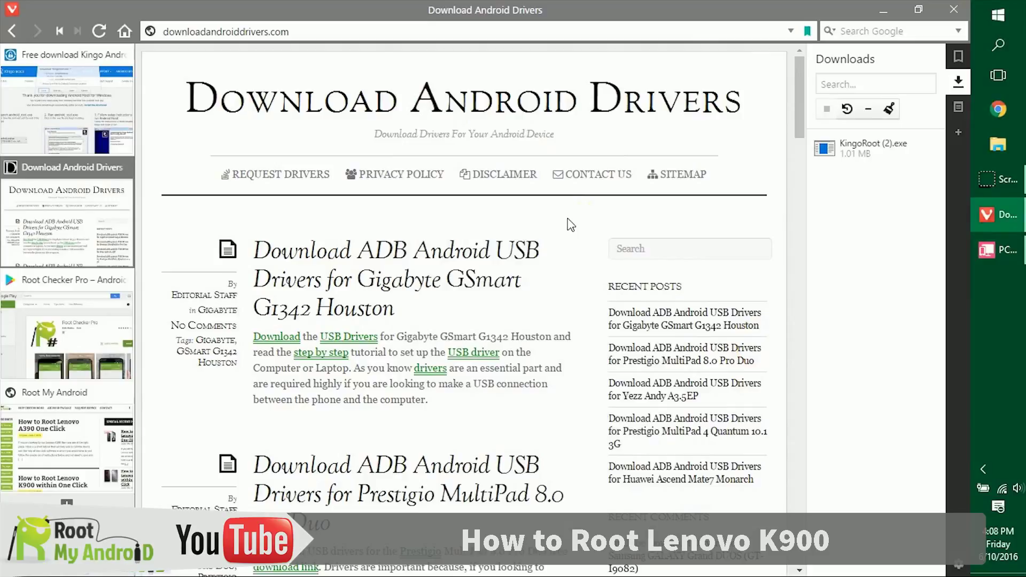
- Install KingoRoot from KingoRoot (2).exe, accepting the license and launching the app on exit
click(879, 153)
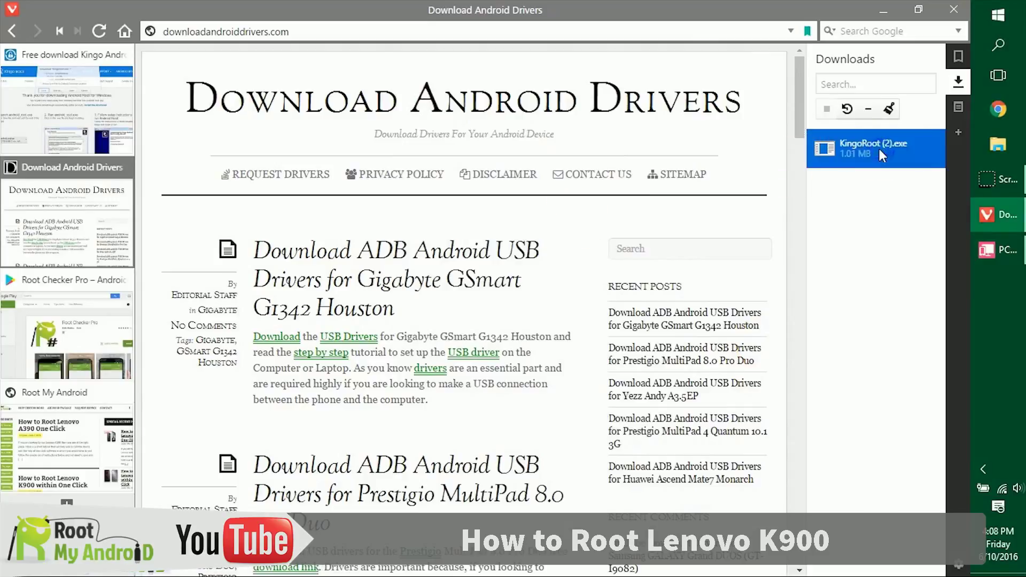
double_click(879, 152)
click(535, 310)
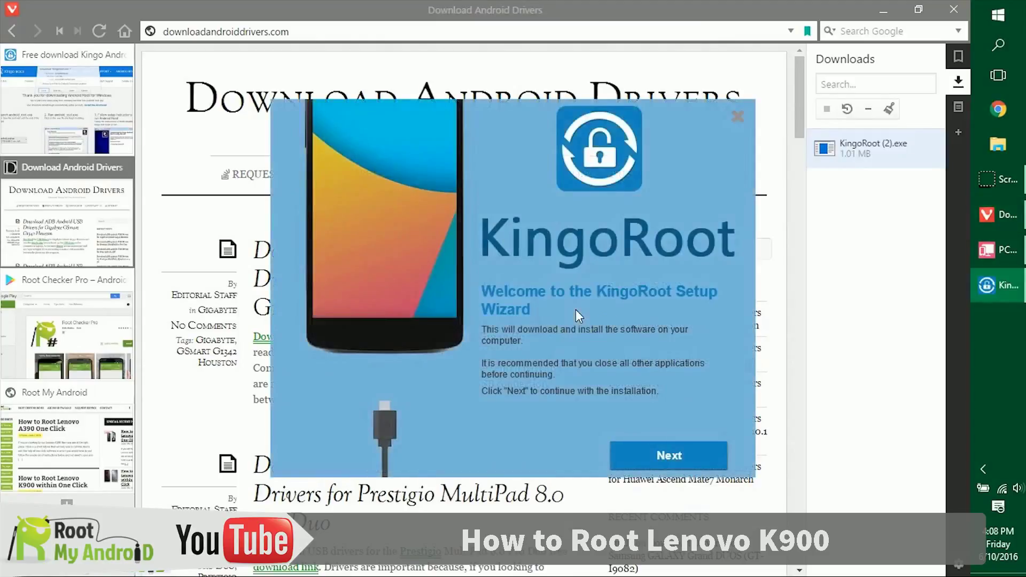
click(657, 455)
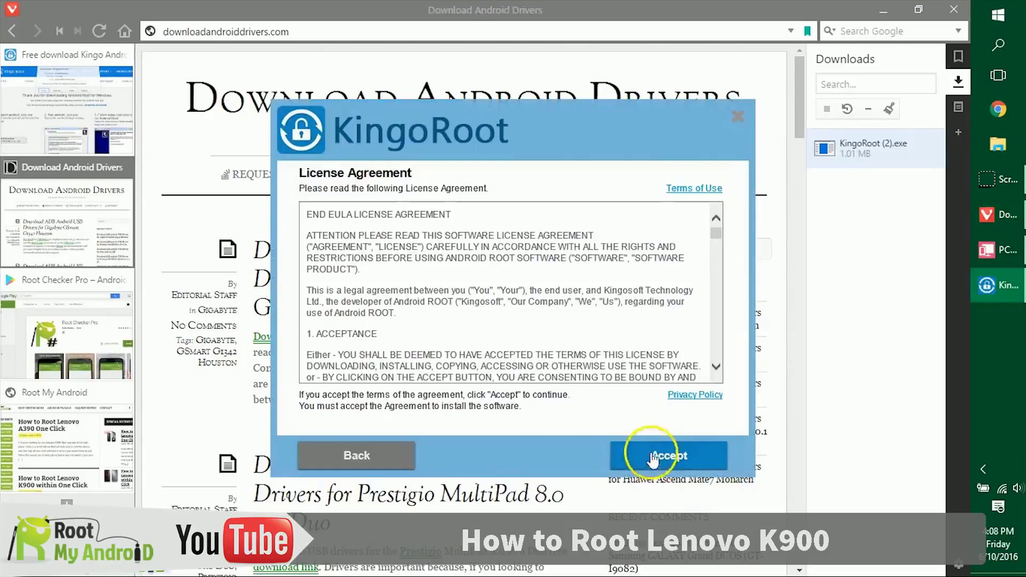
click(639, 455)
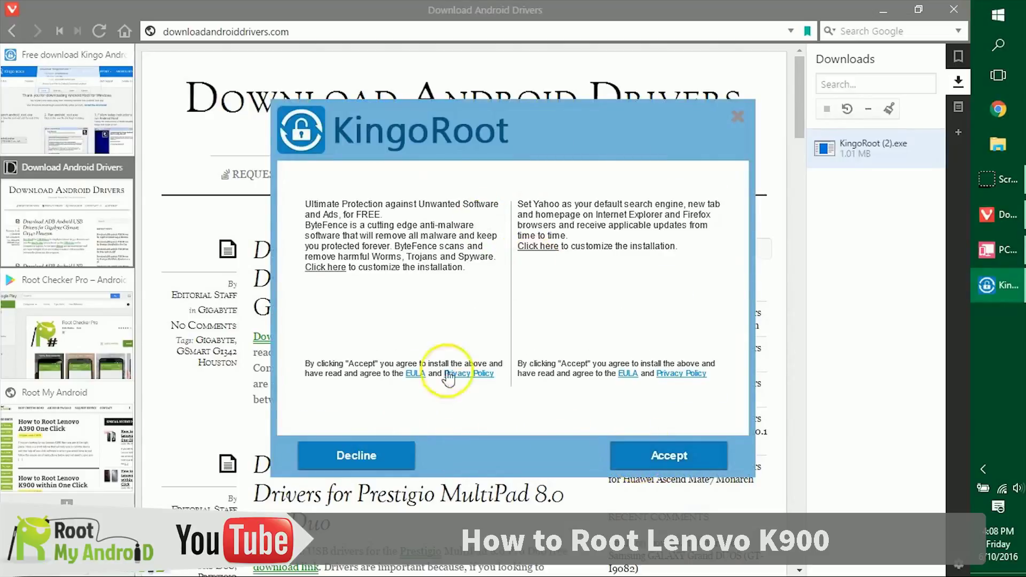
click(368, 460)
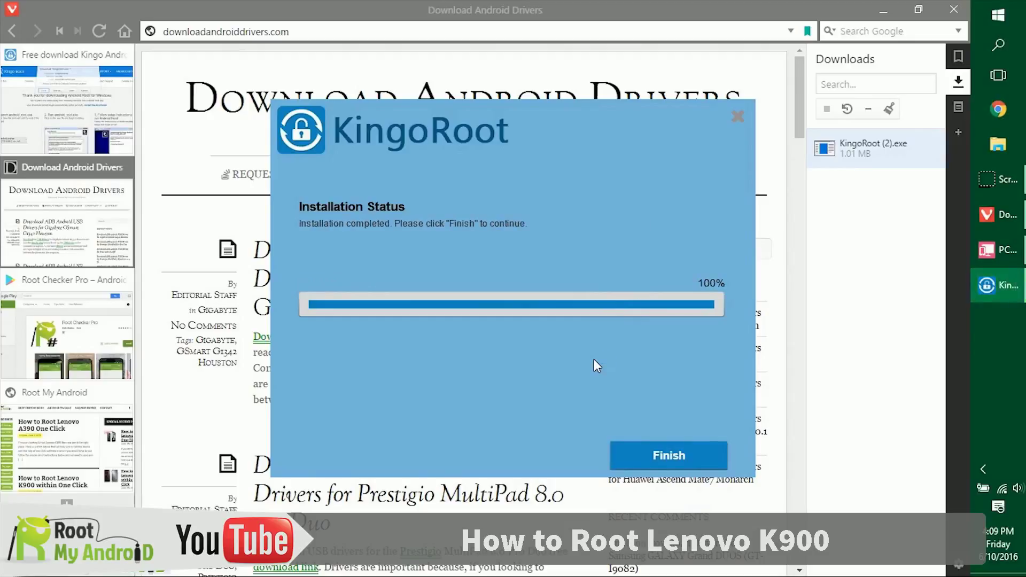
click(662, 457)
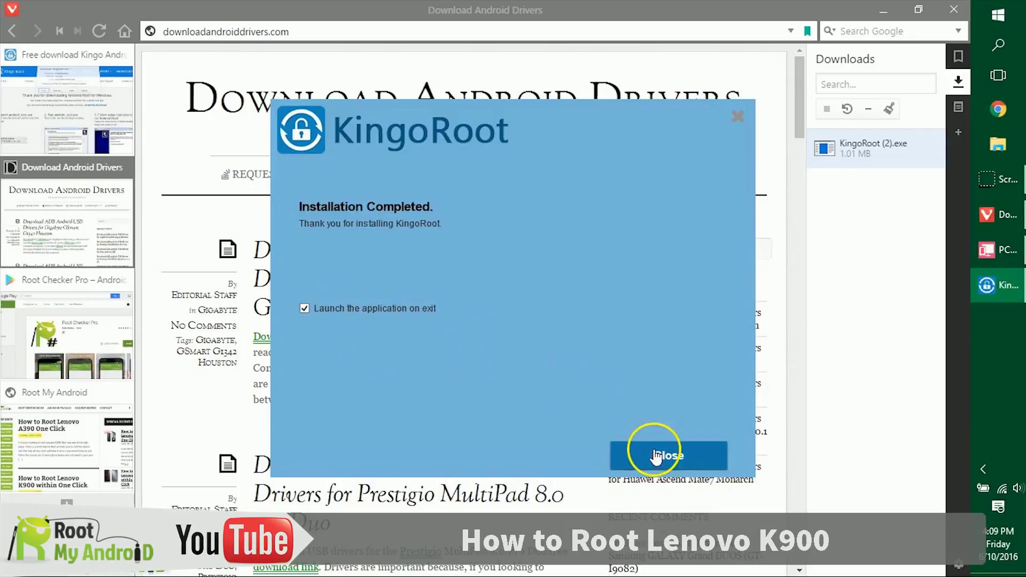
click(653, 452)
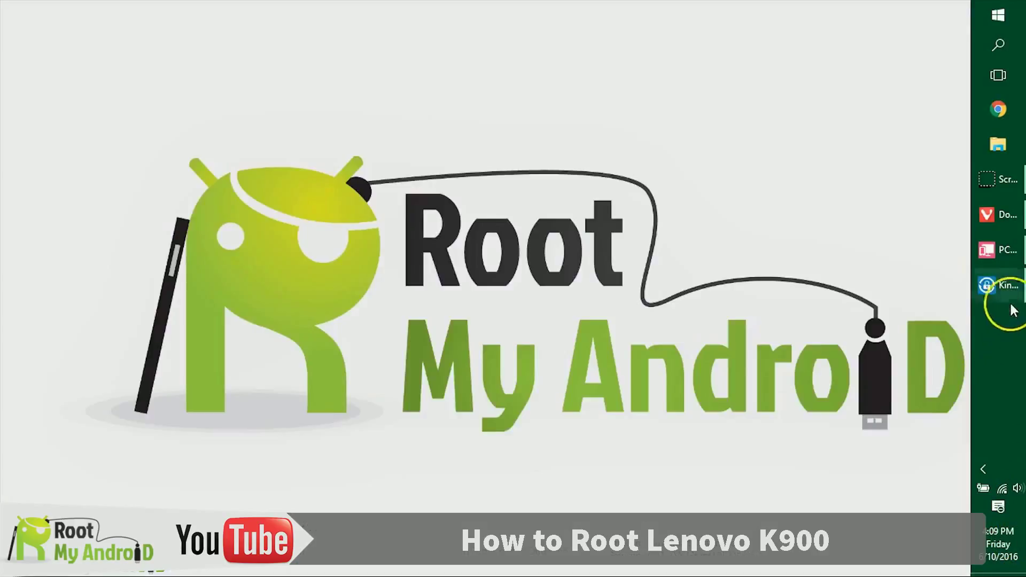
- Start rooting the detected Lenovo K900 with KingoRoot's ROOT button
click(1008, 294)
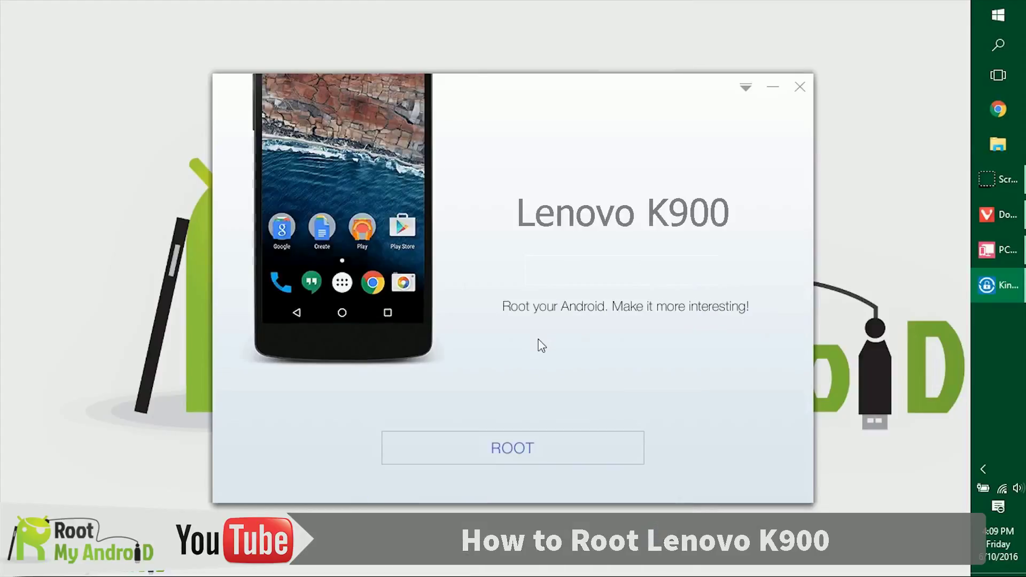
click(588, 441)
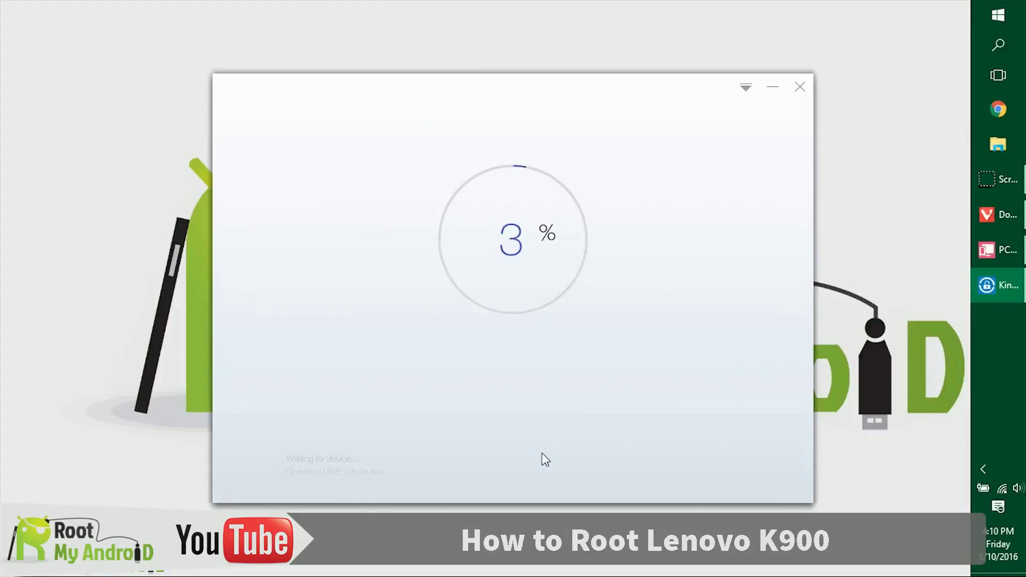
- Place the phone mirror on the left and KingoRoot on the right while rooting reaches Root Succeeded
click(998, 249)
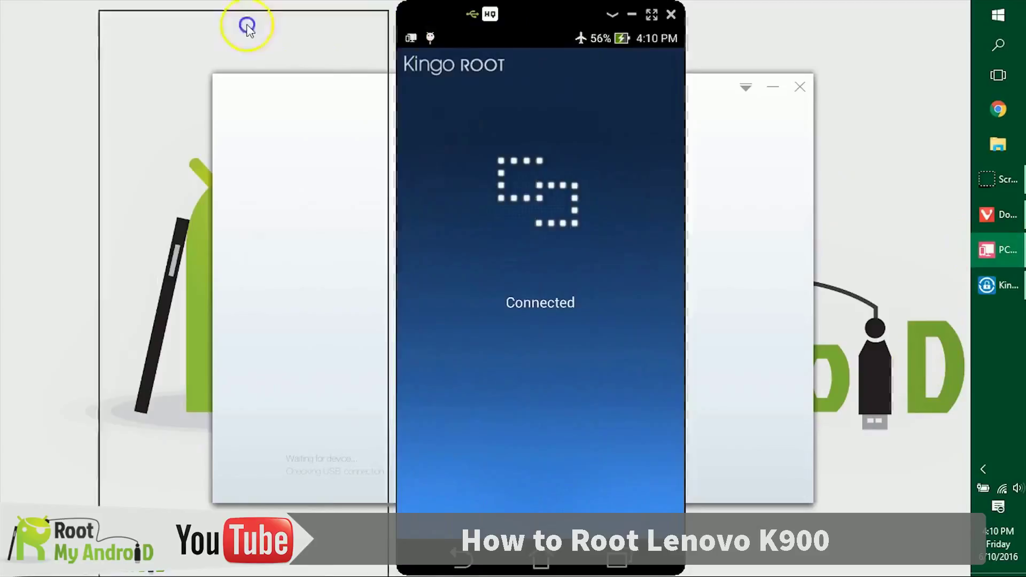
drag(549, 16, 179, 13)
drag(455, 85, 572, 101)
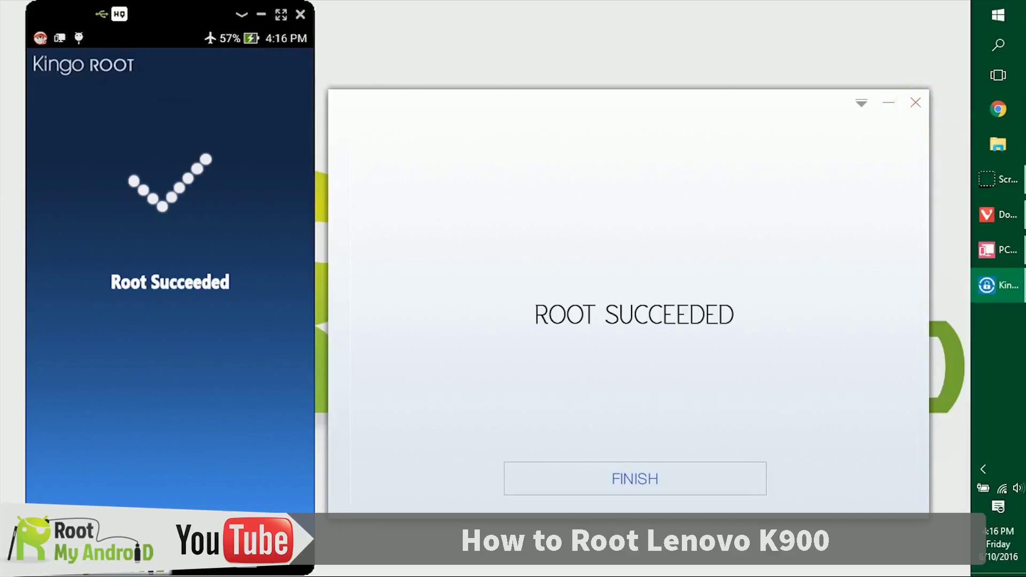
- Close KingoRoot and bring up the Root Checker Pro Google Play page in Vivaldi
click(623, 484)
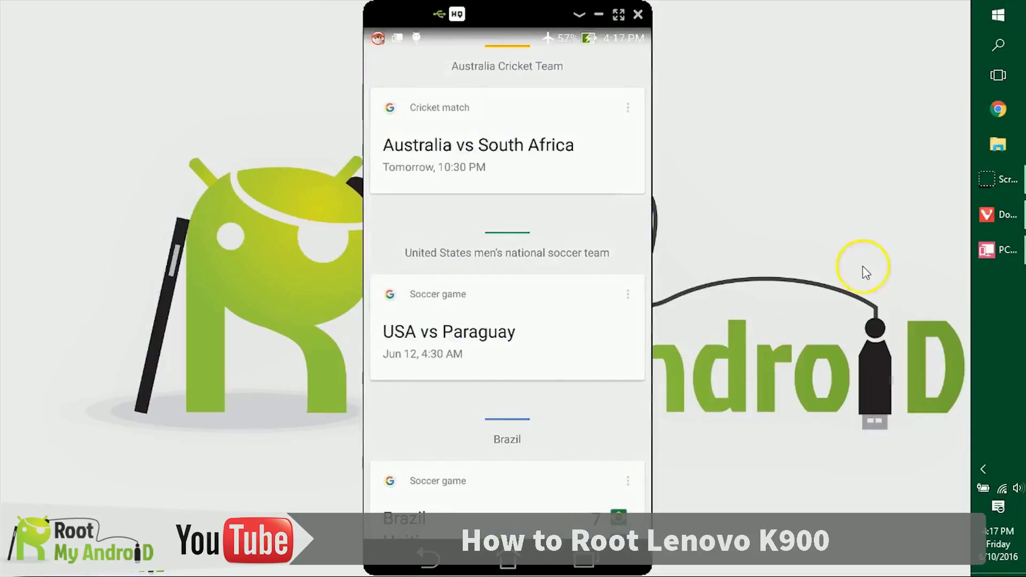
click(993, 215)
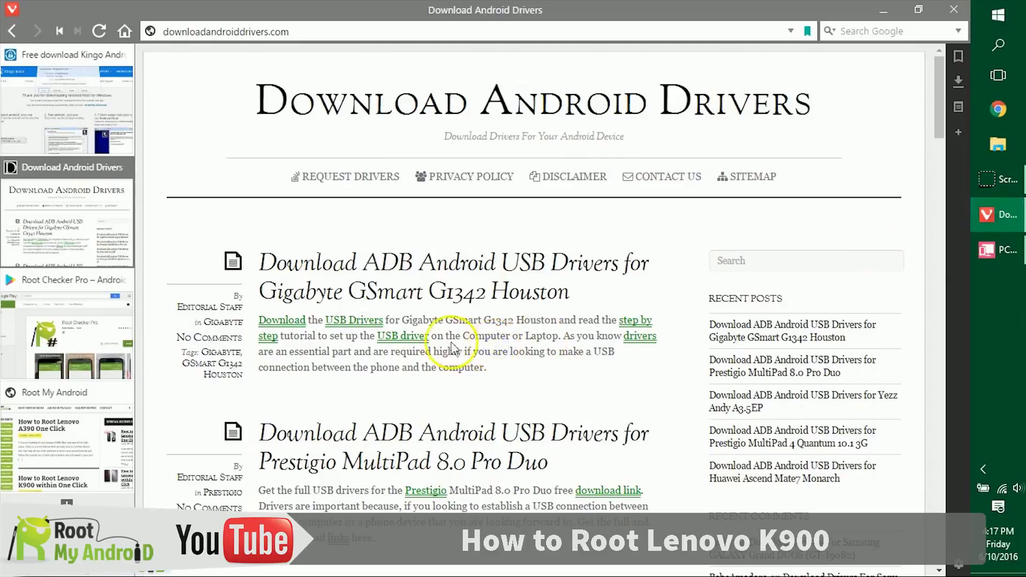
click(60, 322)
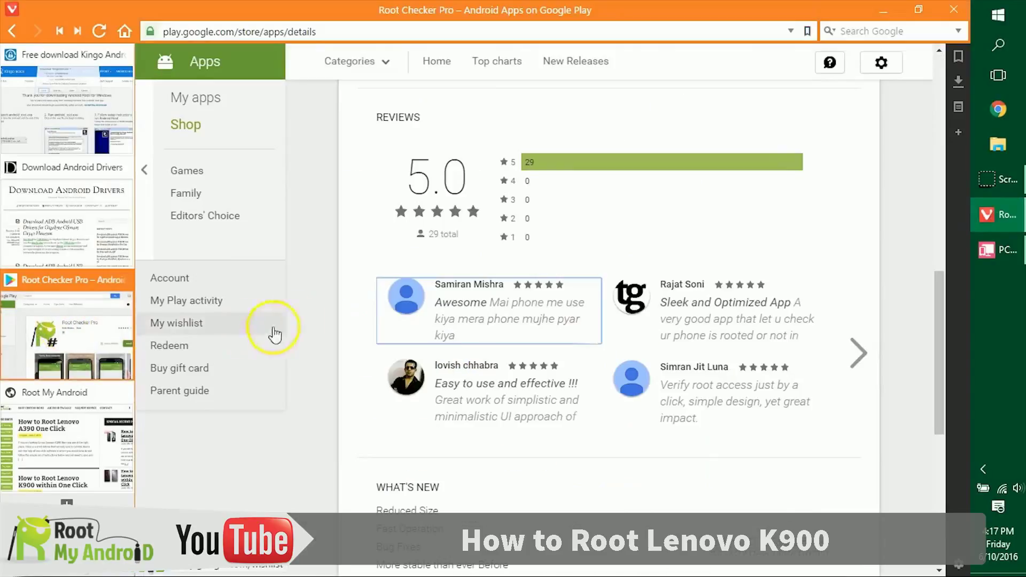
scroll(719, 288, up, 5)
scroll(719, 288, up, 5)
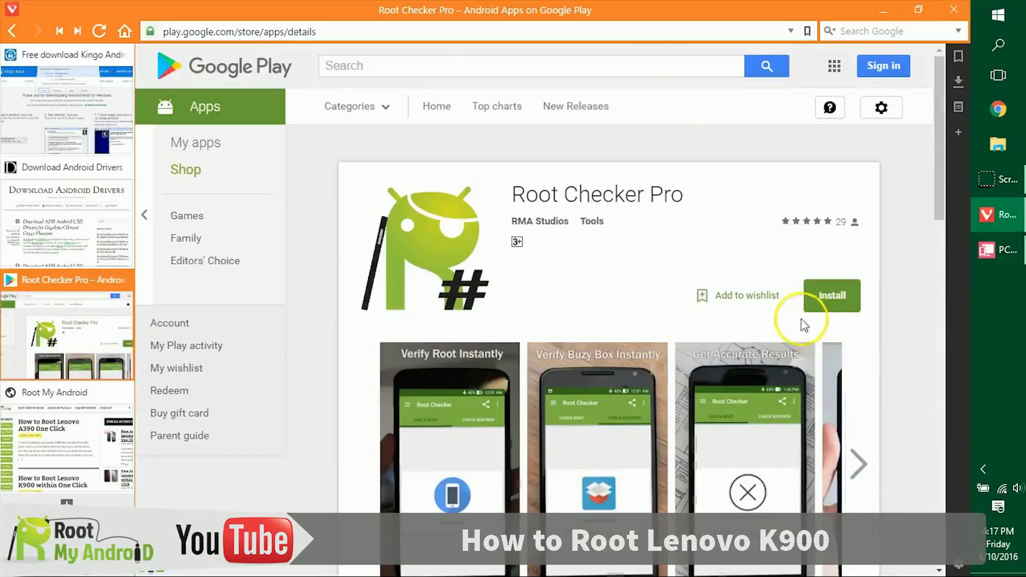
scroll(669, 293, down, 3)
- Attempt to install Root Checker Pro, cancel the sign-in prompt, and browse the listing details
click(829, 158)
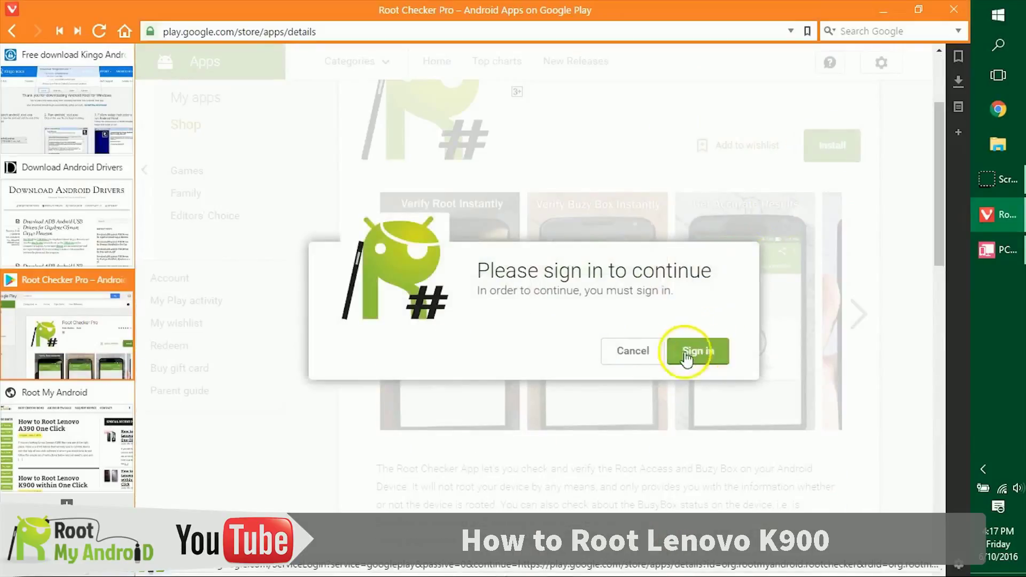
click(632, 350)
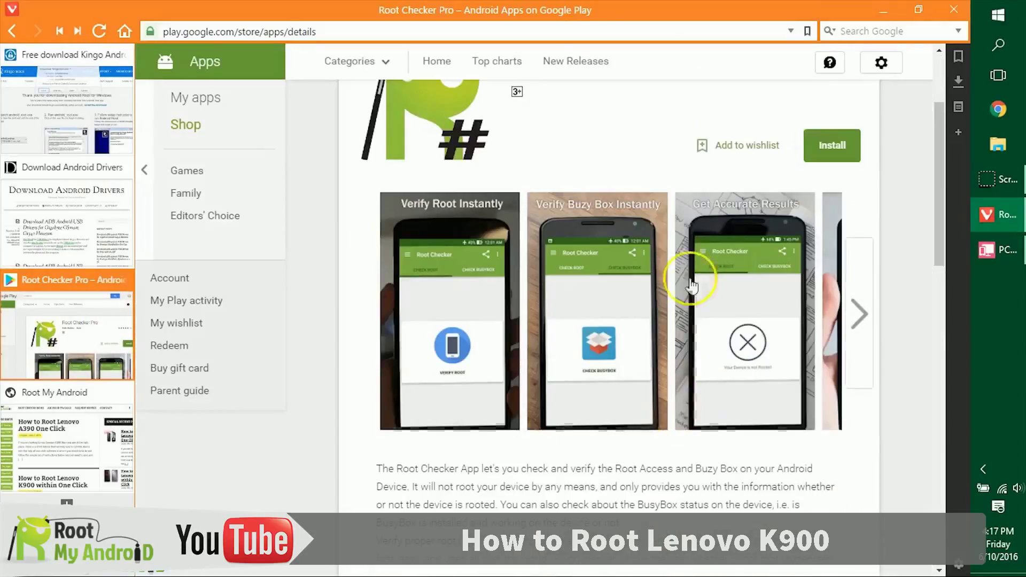
scroll(684, 320, down, 3)
scroll(686, 375, down, 3)
scroll(657, 267, down, 5)
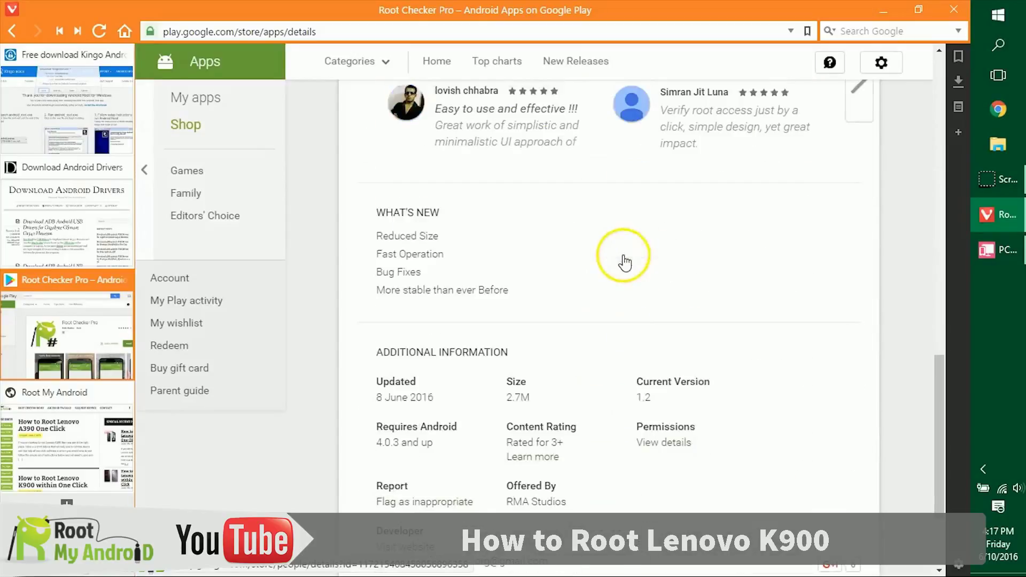
scroll(624, 261, up, 5)
scroll(646, 332, up, 5)
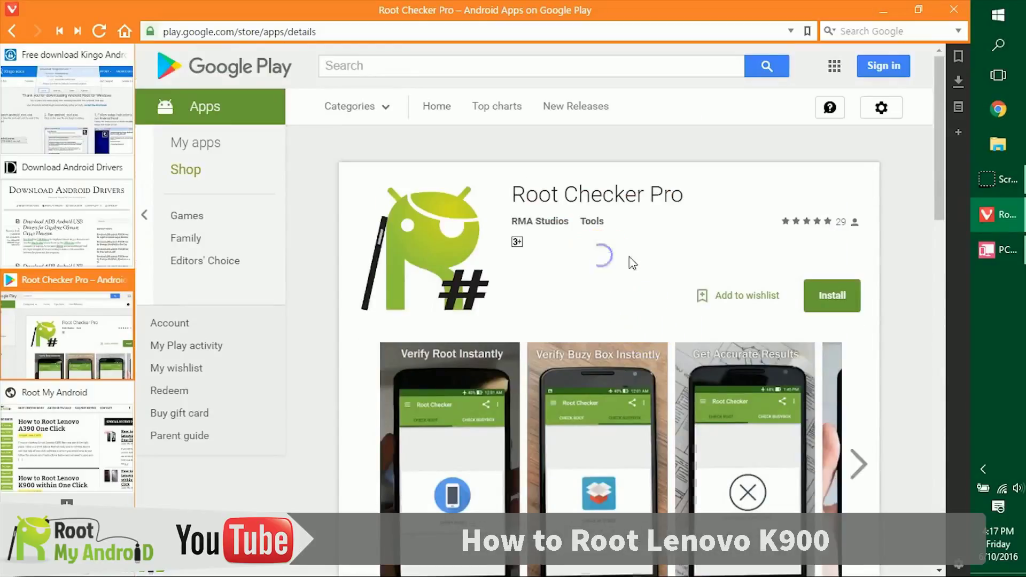
- Launch Root Checker on the mirrored phone, verify root showing 'Your Device is Rooted', then check BusyBox
click(994, 249)
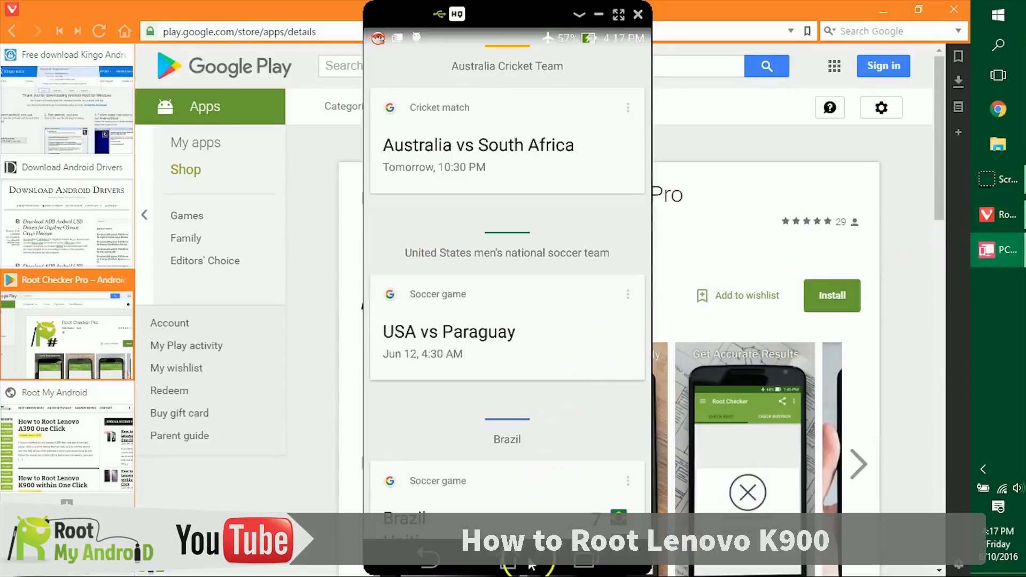
click(510, 559)
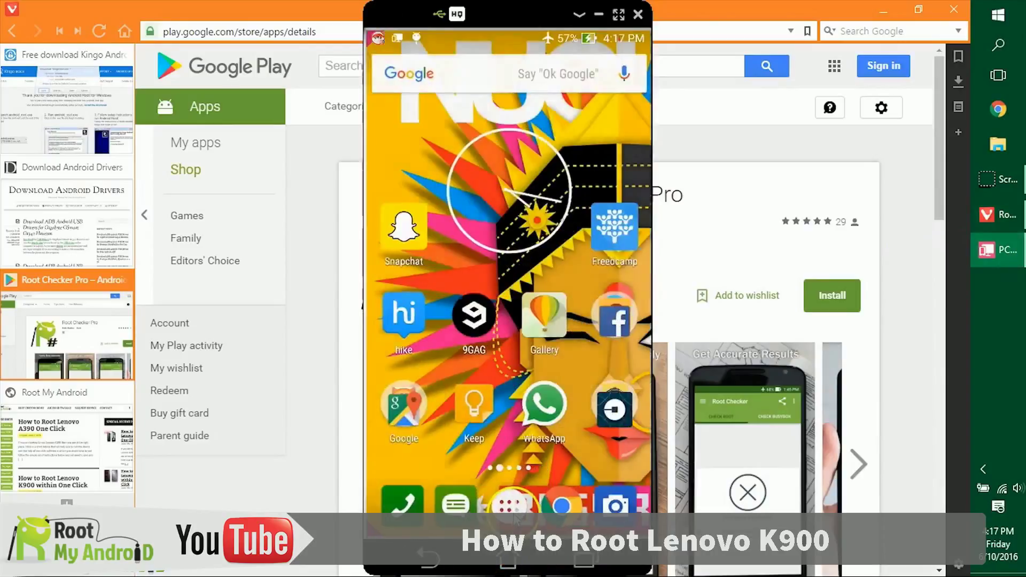
click(512, 503)
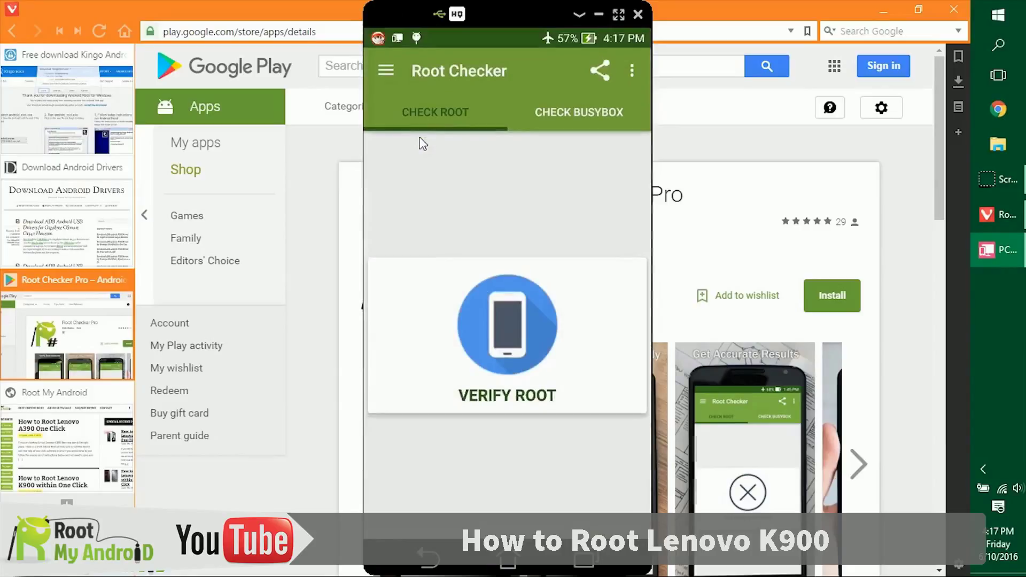
click(553, 179)
click(501, 354)
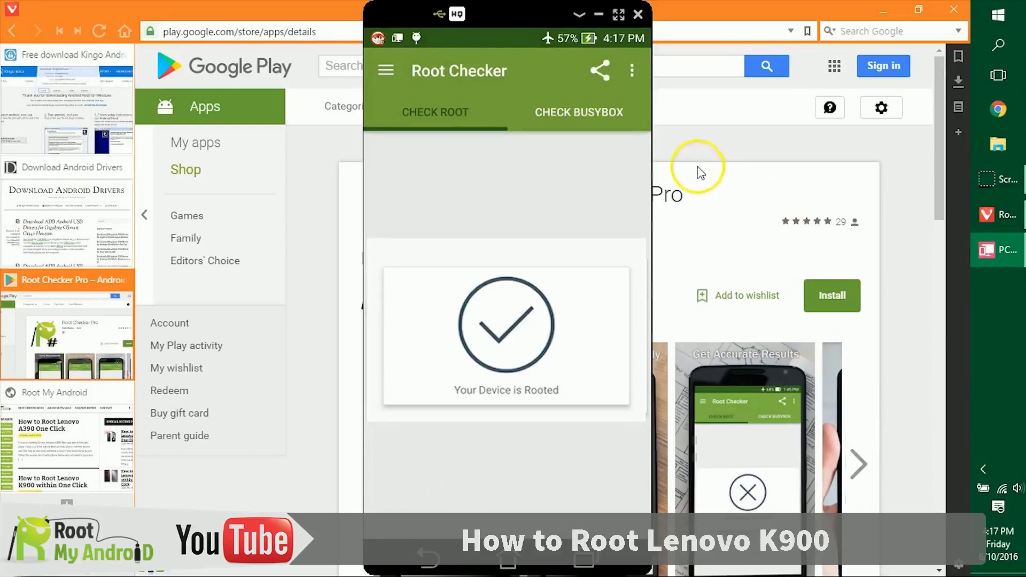
click(574, 119)
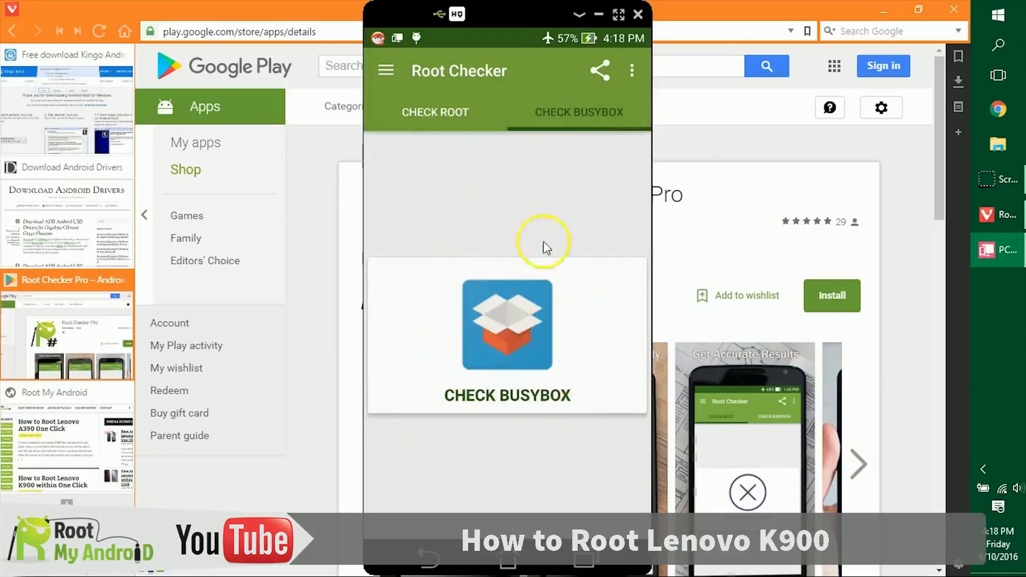
- Browse Root Checker's Root Basics articles and Featured Tutorials list from its navigation drawer
click(384, 67)
click(496, 293)
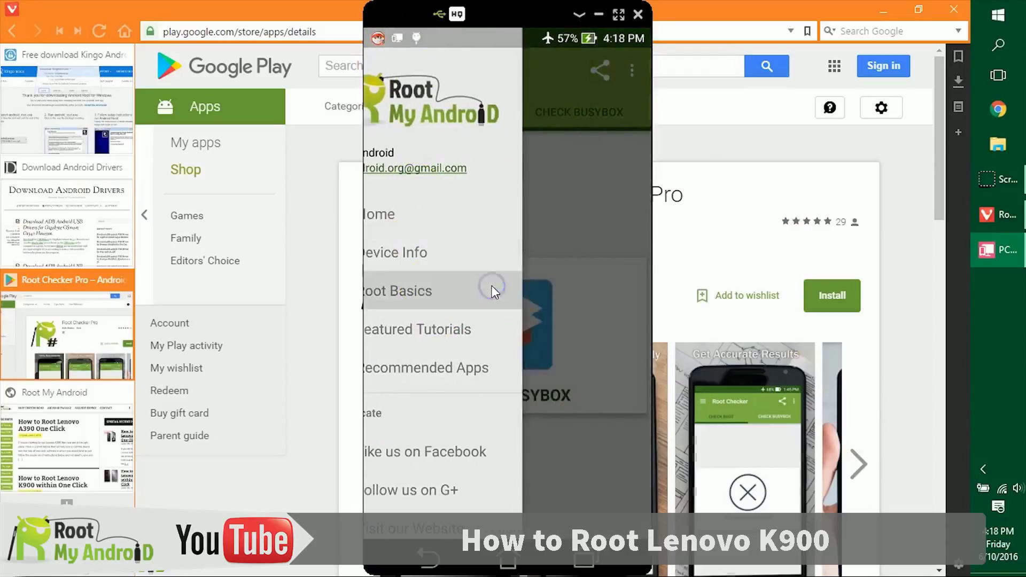
drag(504, 352, 459, 237)
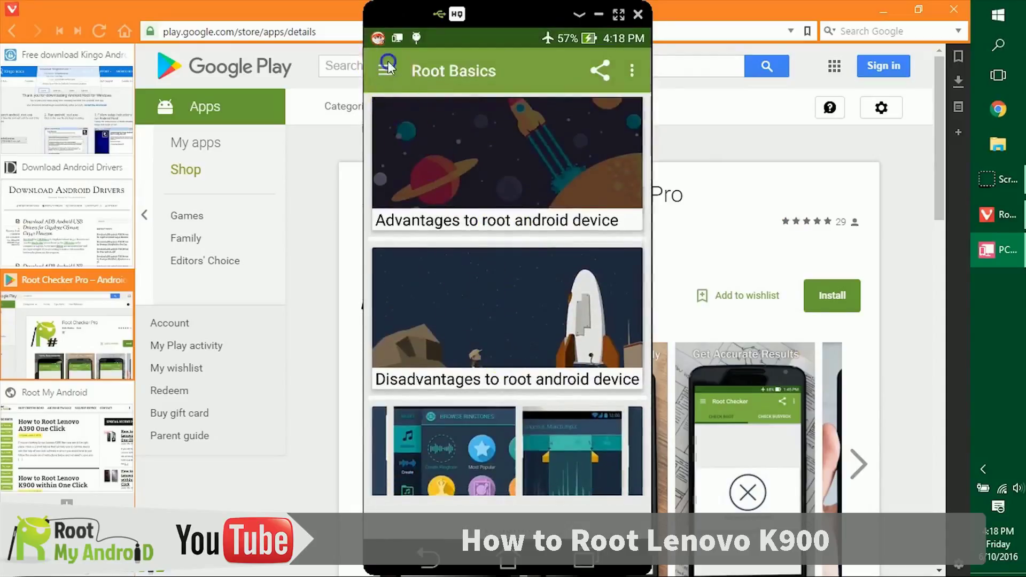
click(400, 74)
click(463, 336)
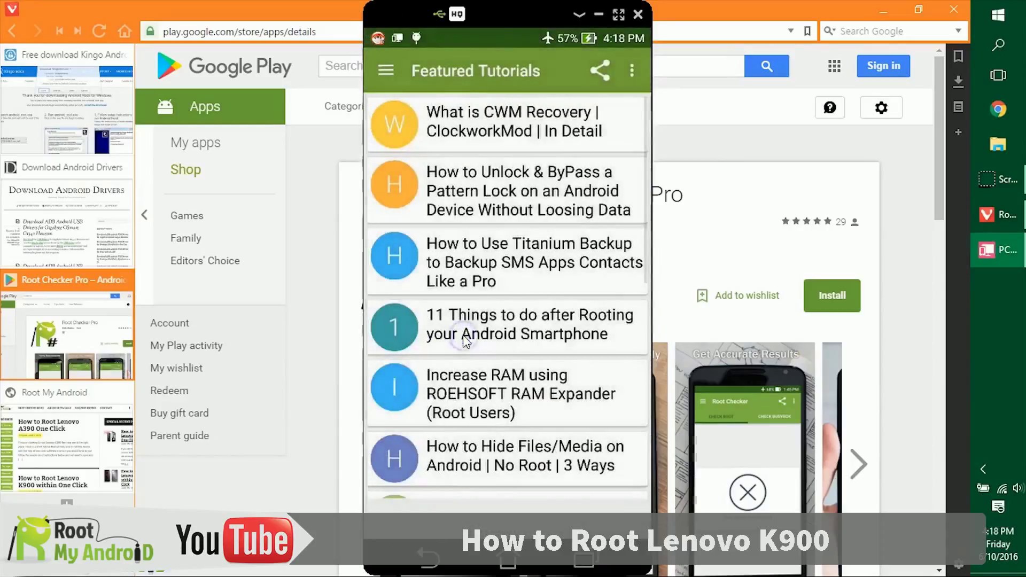
scroll(545, 160, down, 3)
scroll(556, 177, down, 2)
scroll(564, 208, down, 1)
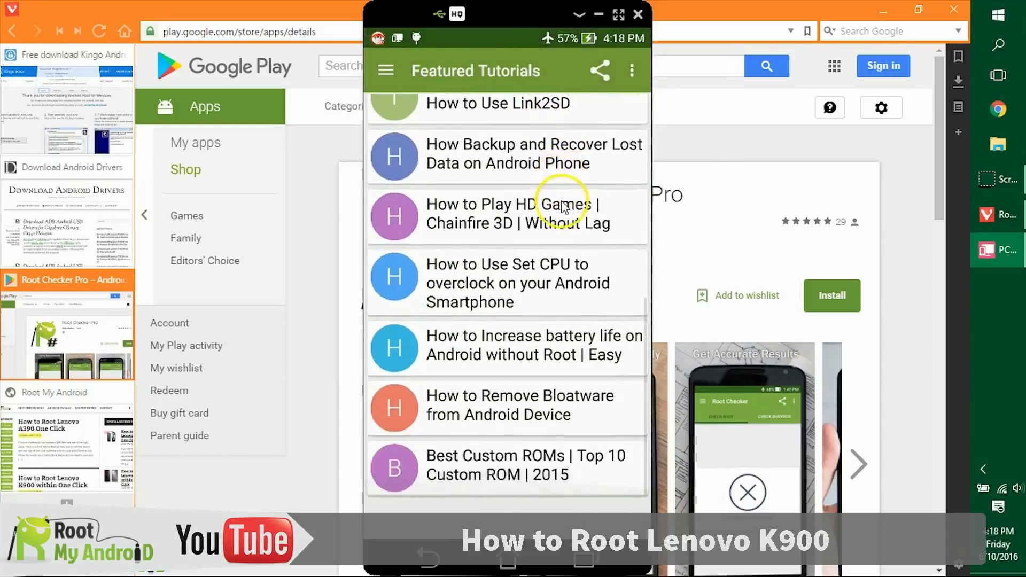
scroll(570, 240, up, 4)
scroll(574, 273, up, 2)
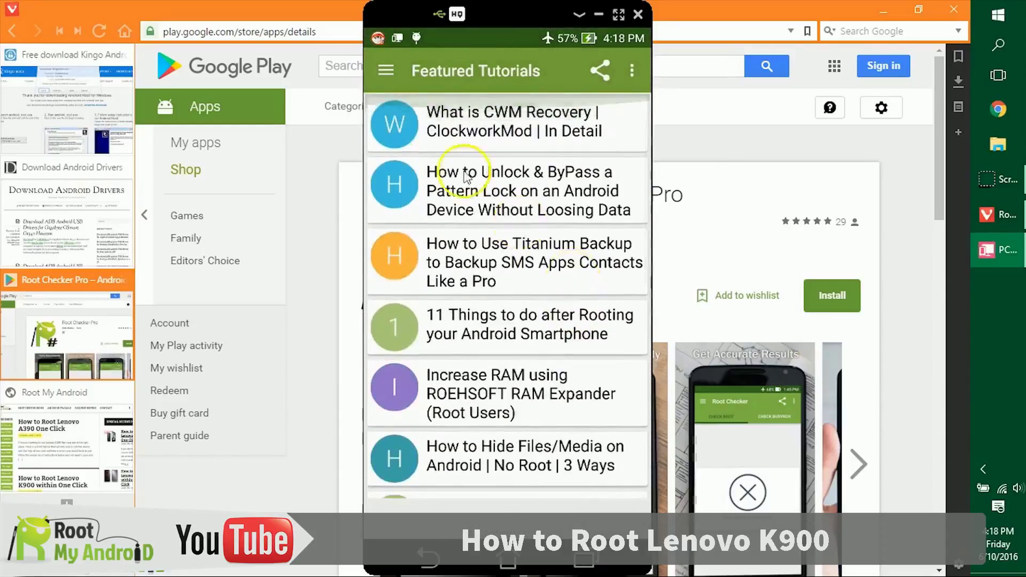
- Return to Root Checker's home screen, view its Play Store listing, and bring the browser forward
click(386, 70)
click(450, 212)
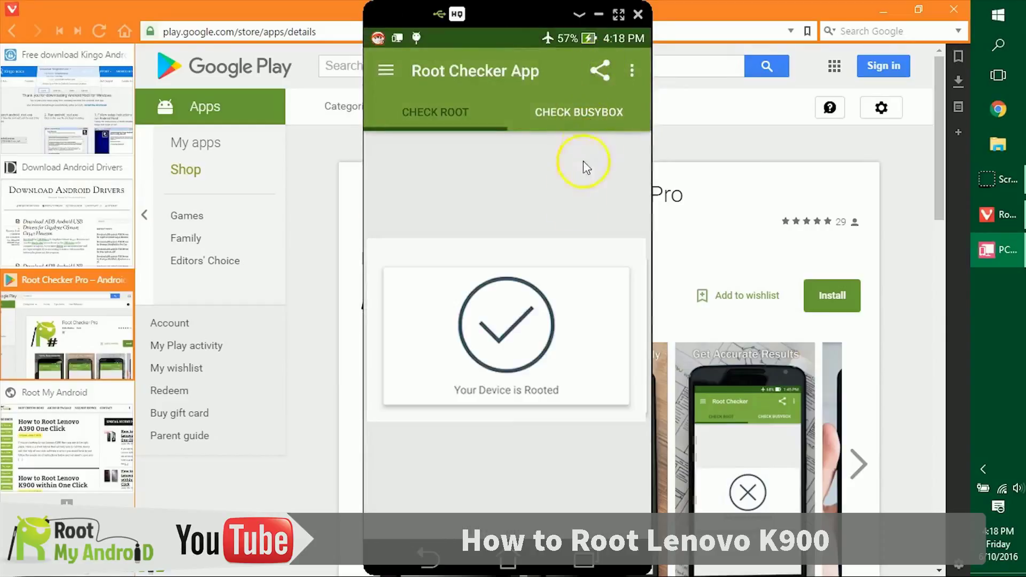
click(577, 177)
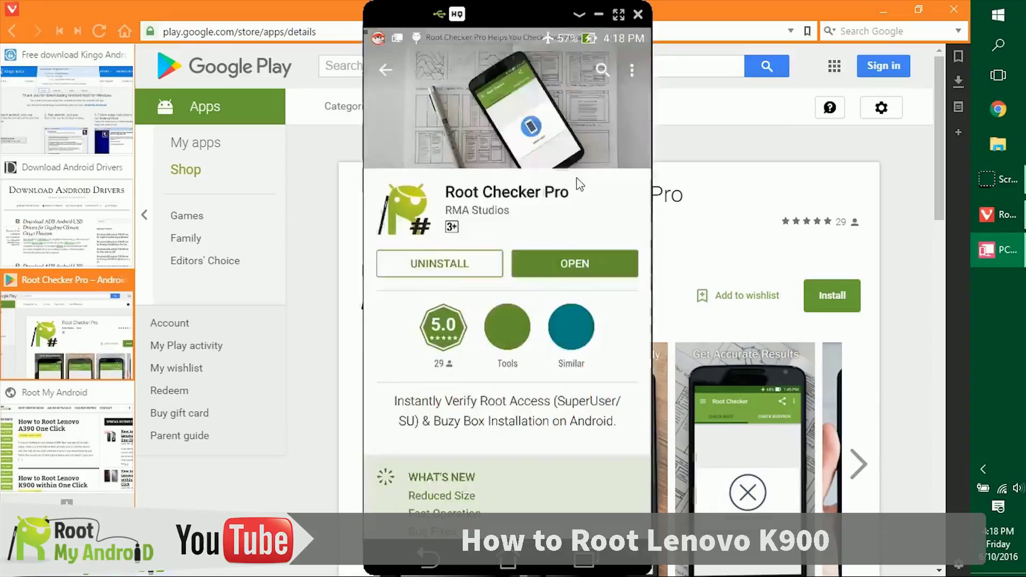
click(579, 282)
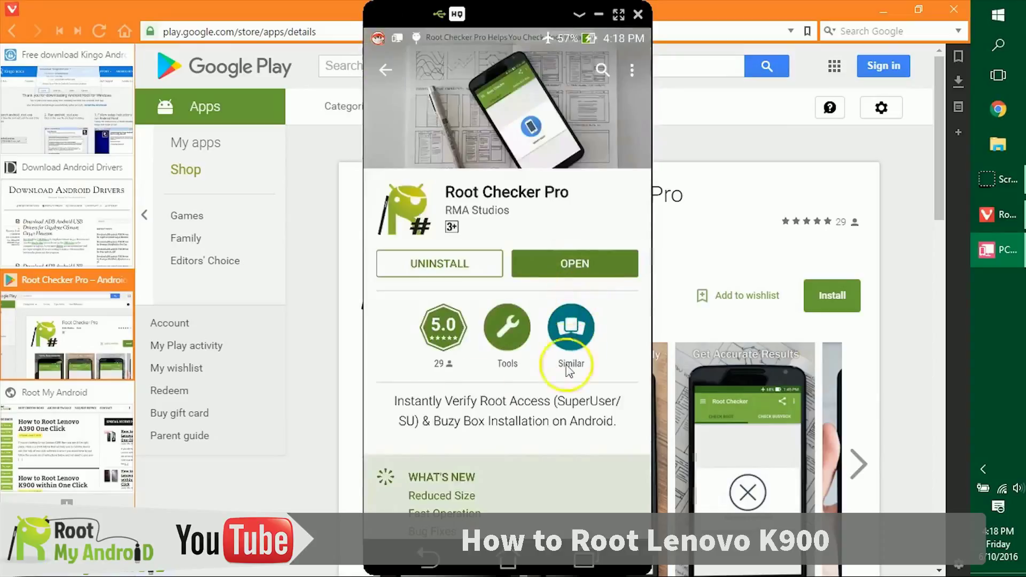
click(655, 122)
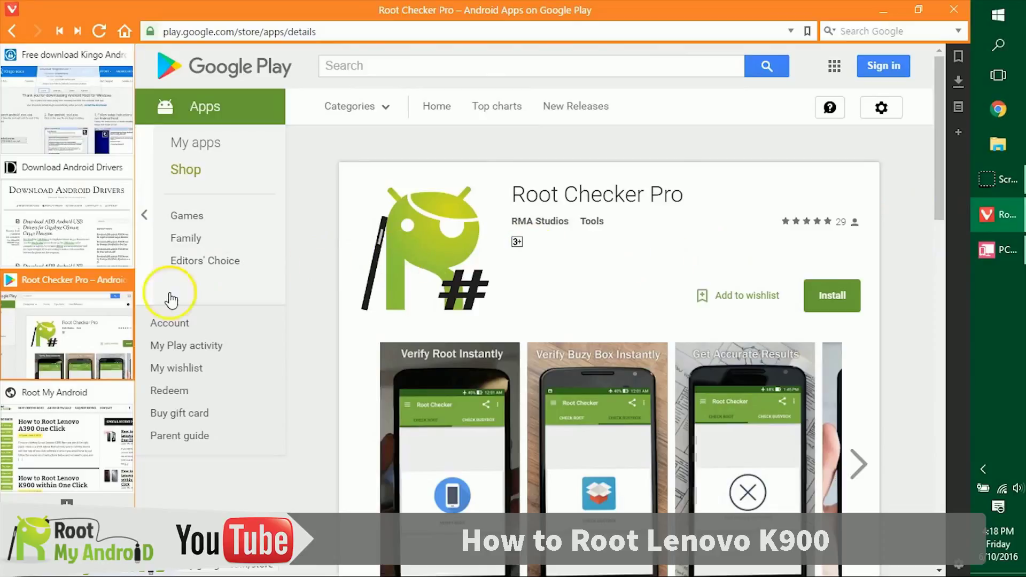
- Browse the Featured category posts on the Root My Android site
click(60, 444)
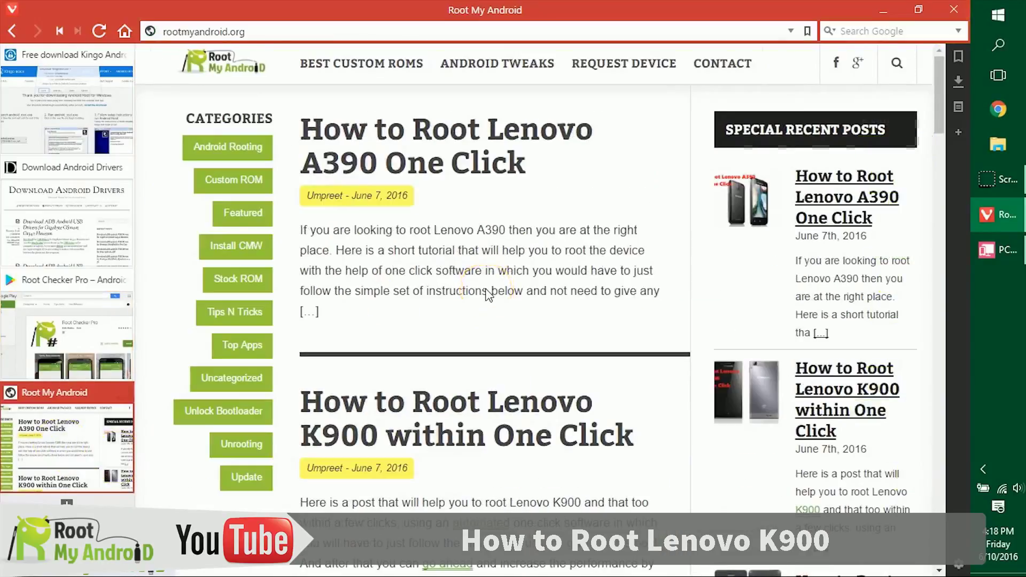
click(242, 212)
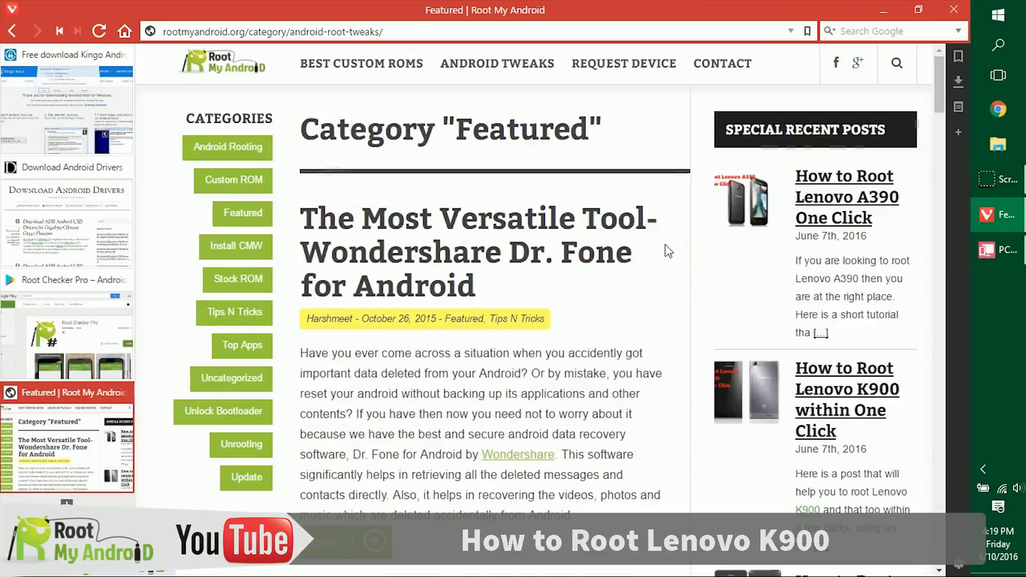
scroll(668, 252, down, 7)
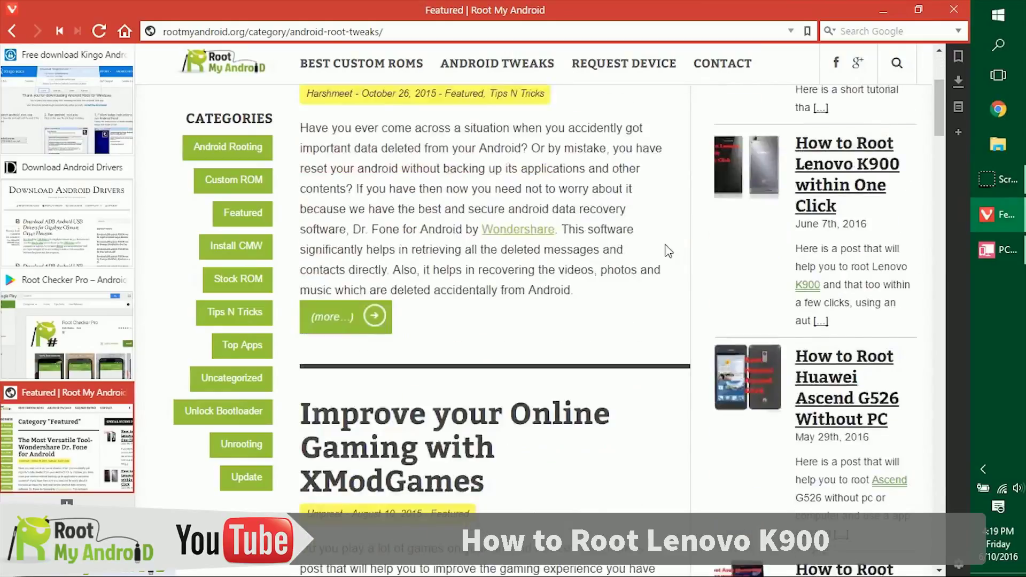
click(674, 293)
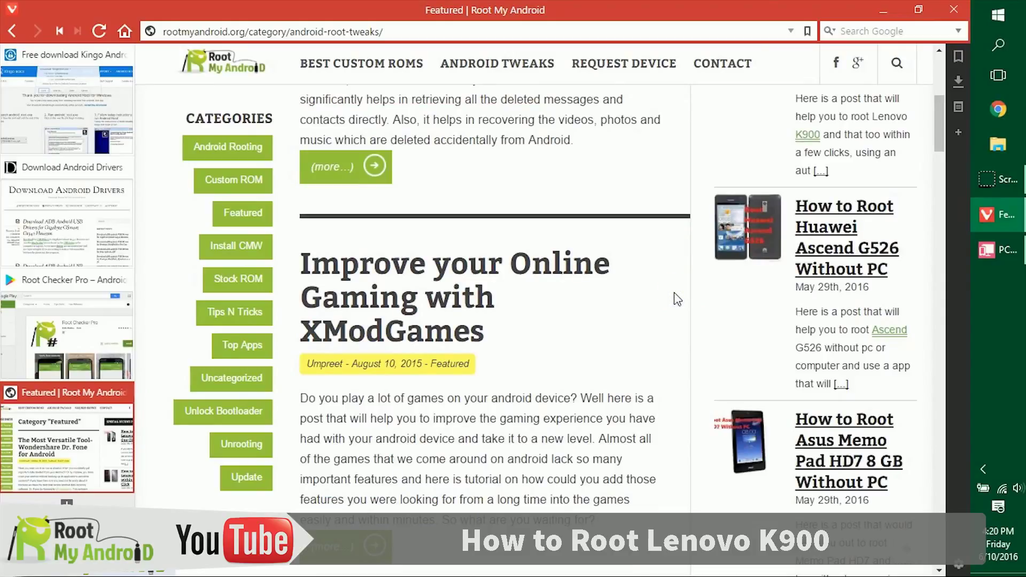
click(646, 294)
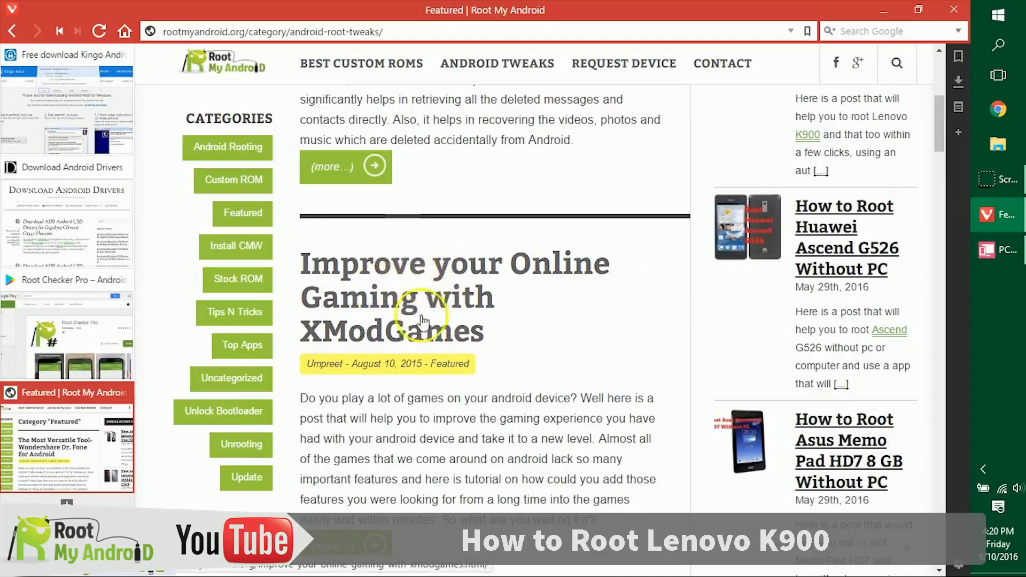
scroll(600, 241, down, 5)
scroll(635, 249, down, 5)
scroll(634, 249, down, 7)
scroll(652, 328, down, 8)
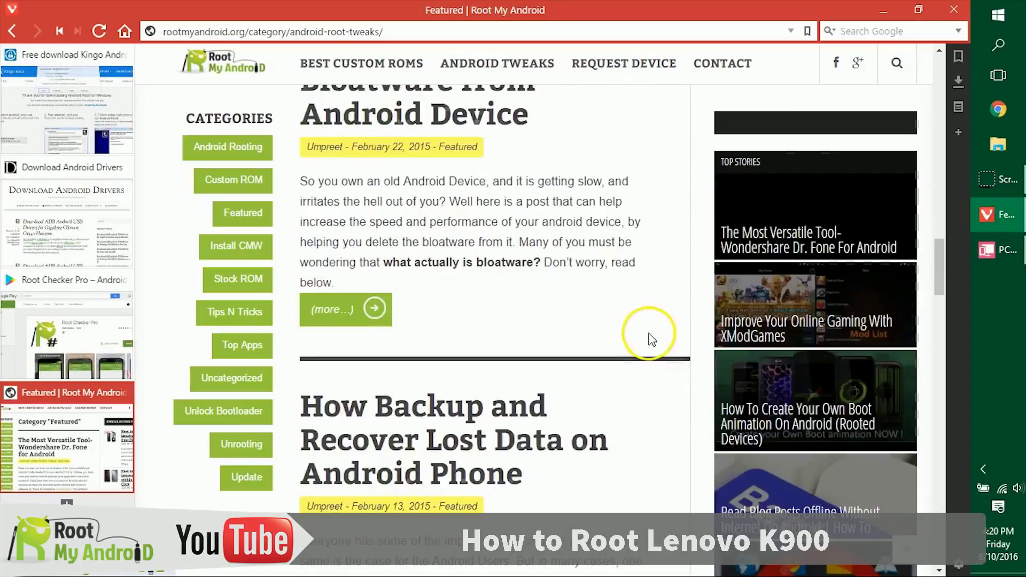
scroll(653, 339, up, 11)
scroll(647, 332, up, 11)
scroll(628, 309, up, 10)
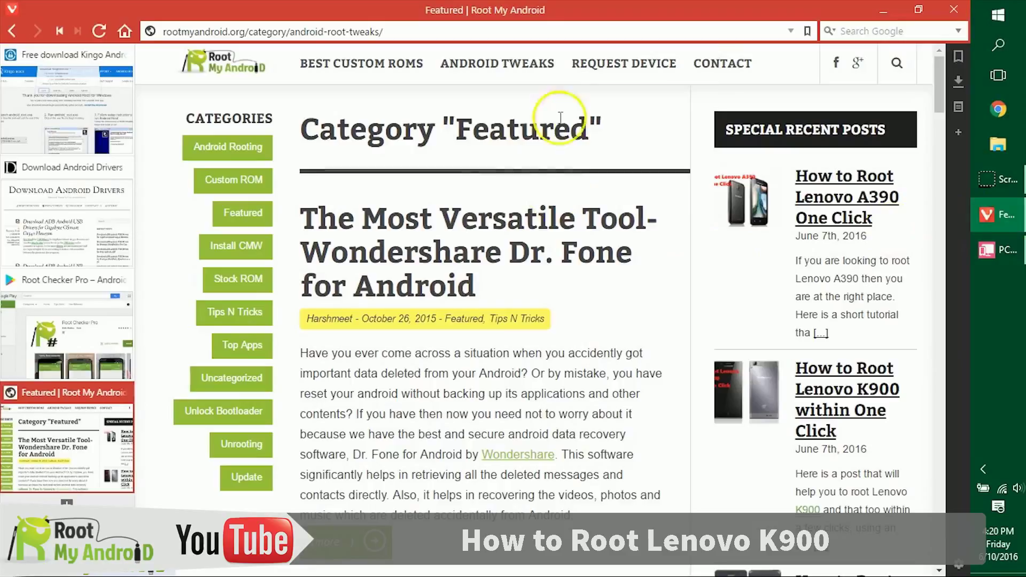
- View Root My Android's Contact Us page with its email address and contact form
click(727, 65)
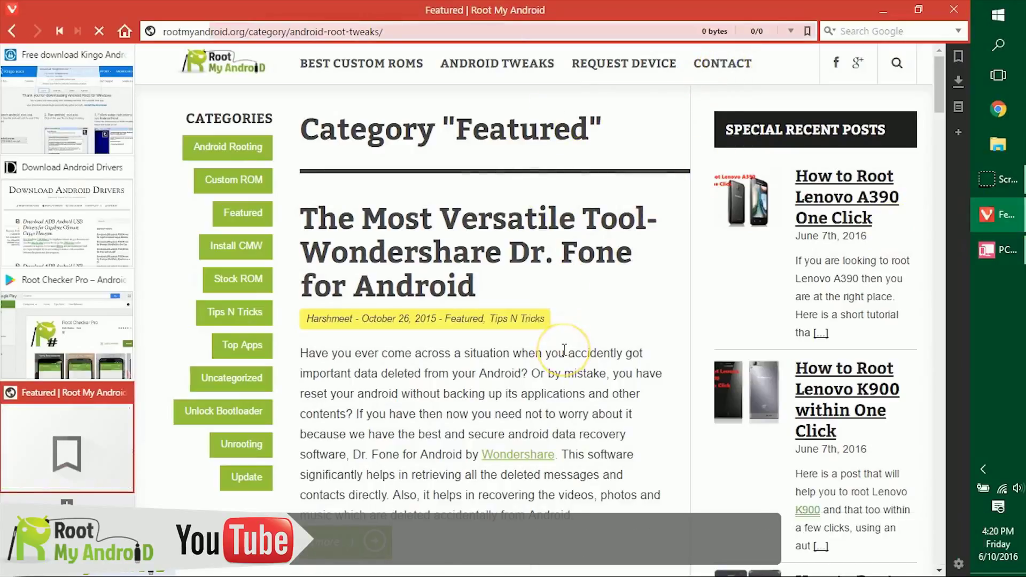
scroll(580, 345, down, 3)
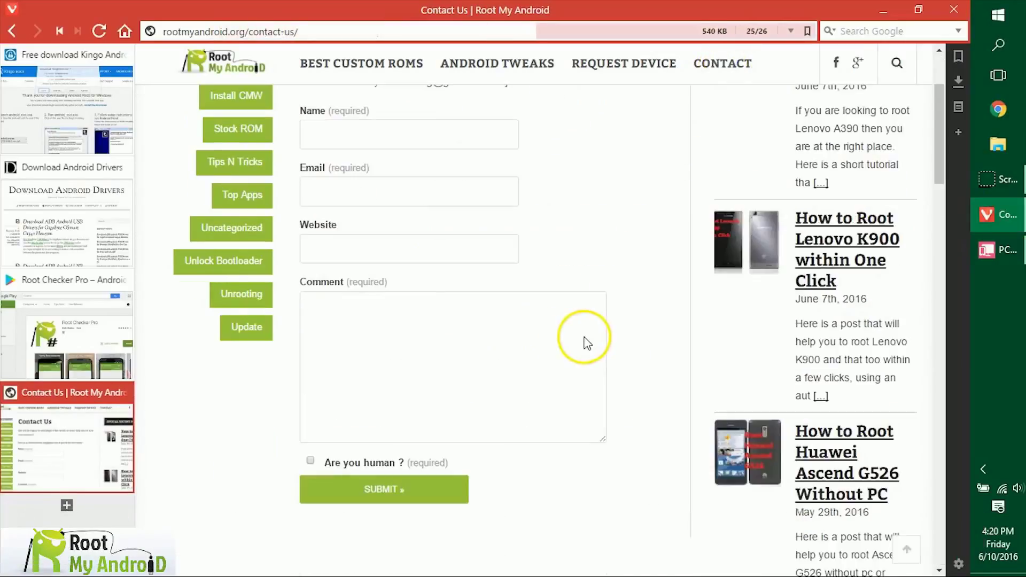
scroll(639, 360, up, 3)
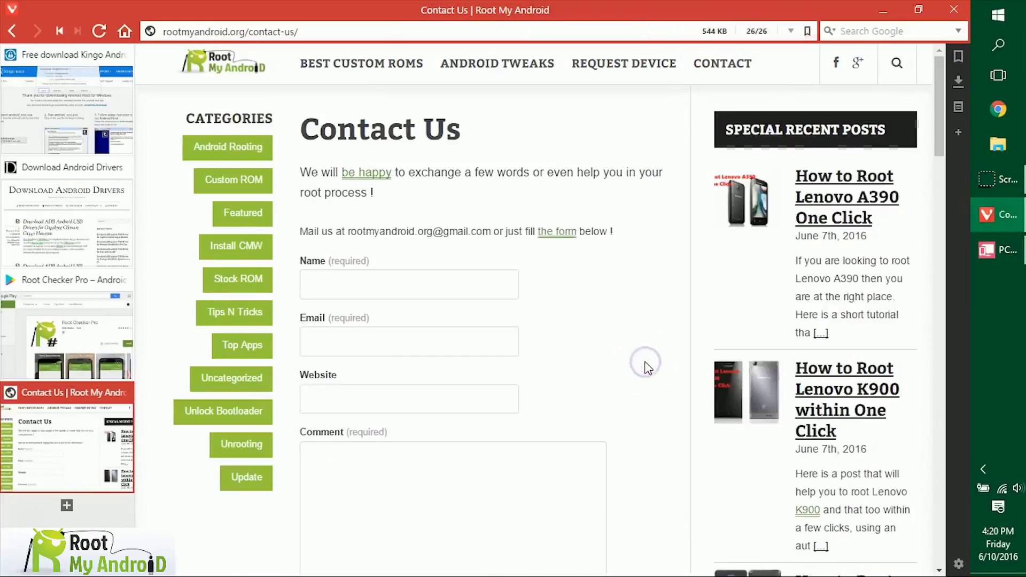